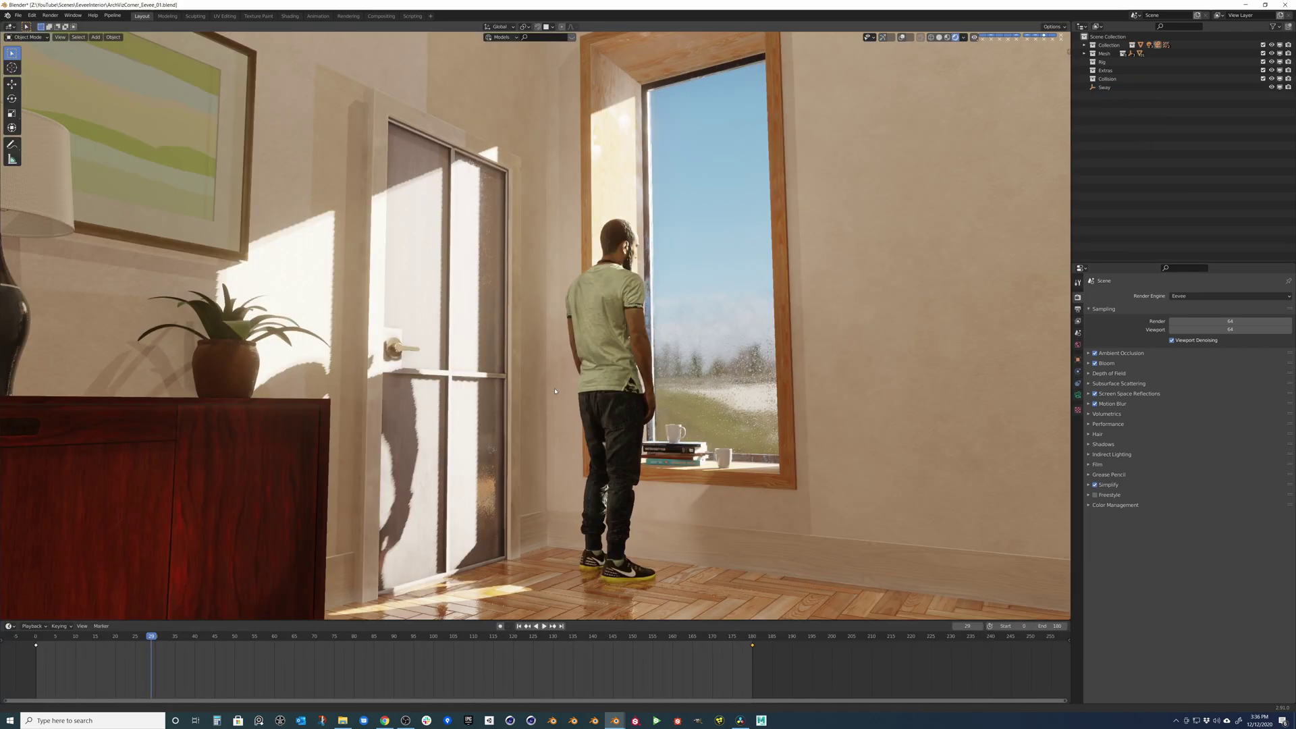
# Play back the scene's camera animation from the Timeline.
pyautogui.click(544, 625)
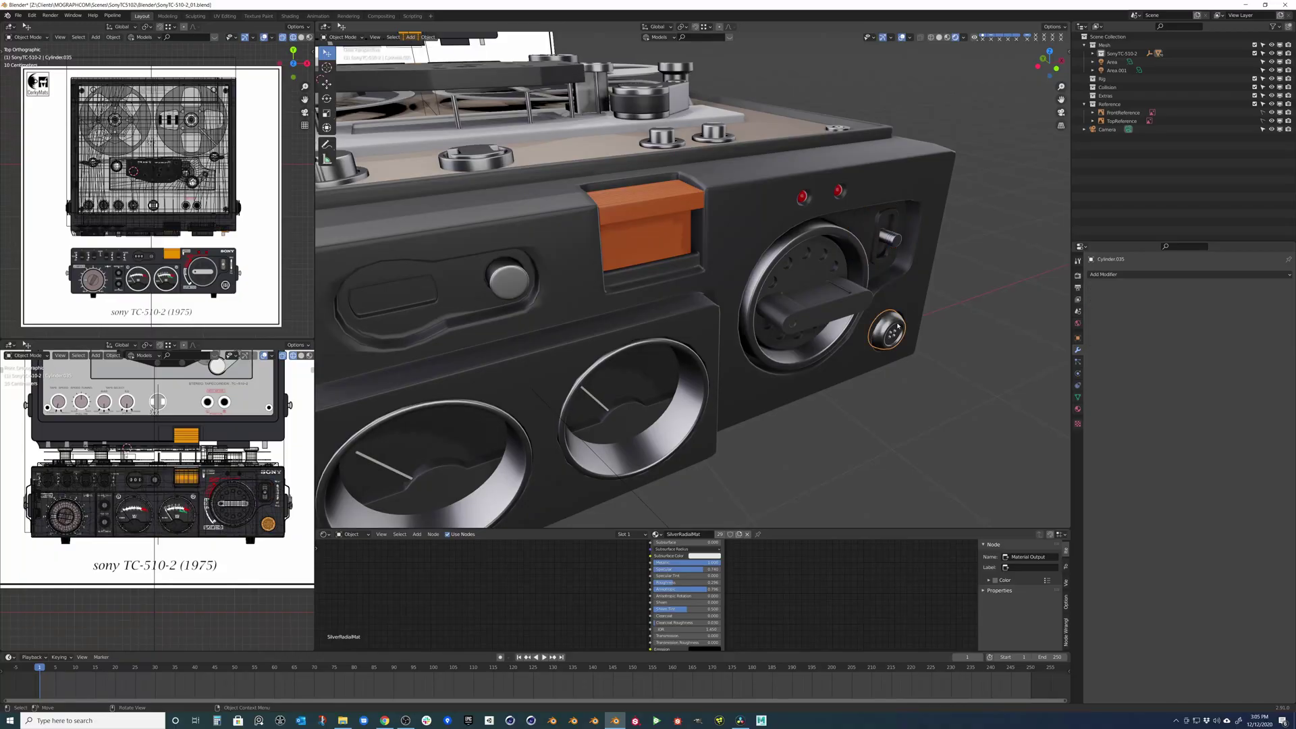
# Frame the selected knob, enter Edit Mode, and orbit toward the recorder's front panel.
pyautogui.press('KP_Decimal')
pyautogui.moveTo(897, 326); pyautogui.dragTo(769, 303, button='middle')
pyautogui.press('Tab')
pyautogui.press('Tab')
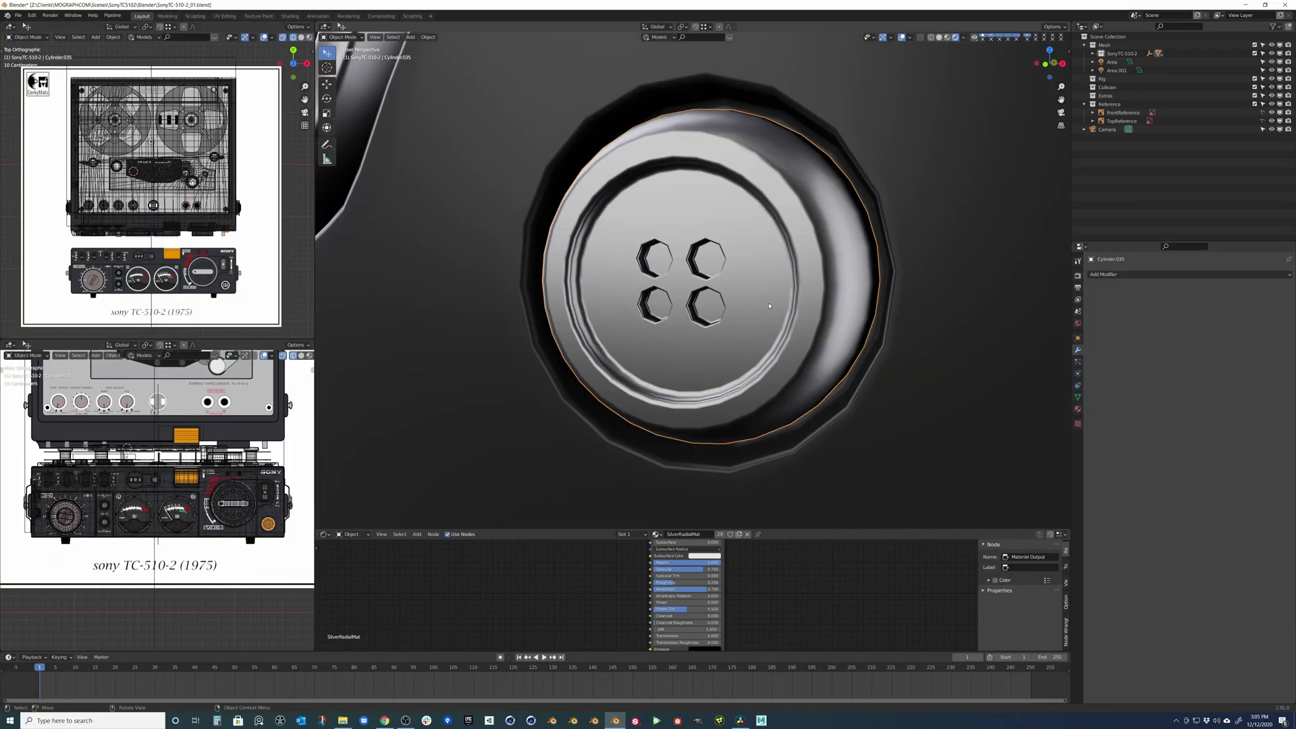
pyautogui.scroll(-8, 769, 303)
pyautogui.moveTo(682, 196); pyautogui.dragTo(706, 239, button='middle')
pyautogui.keyDown('shift'); pyautogui.moveTo(705, 240); pyautogui.dragTo(826, 393, button='middle'); pyautogui.keyUp('shift')
pyautogui.scroll(-5, 826, 393)
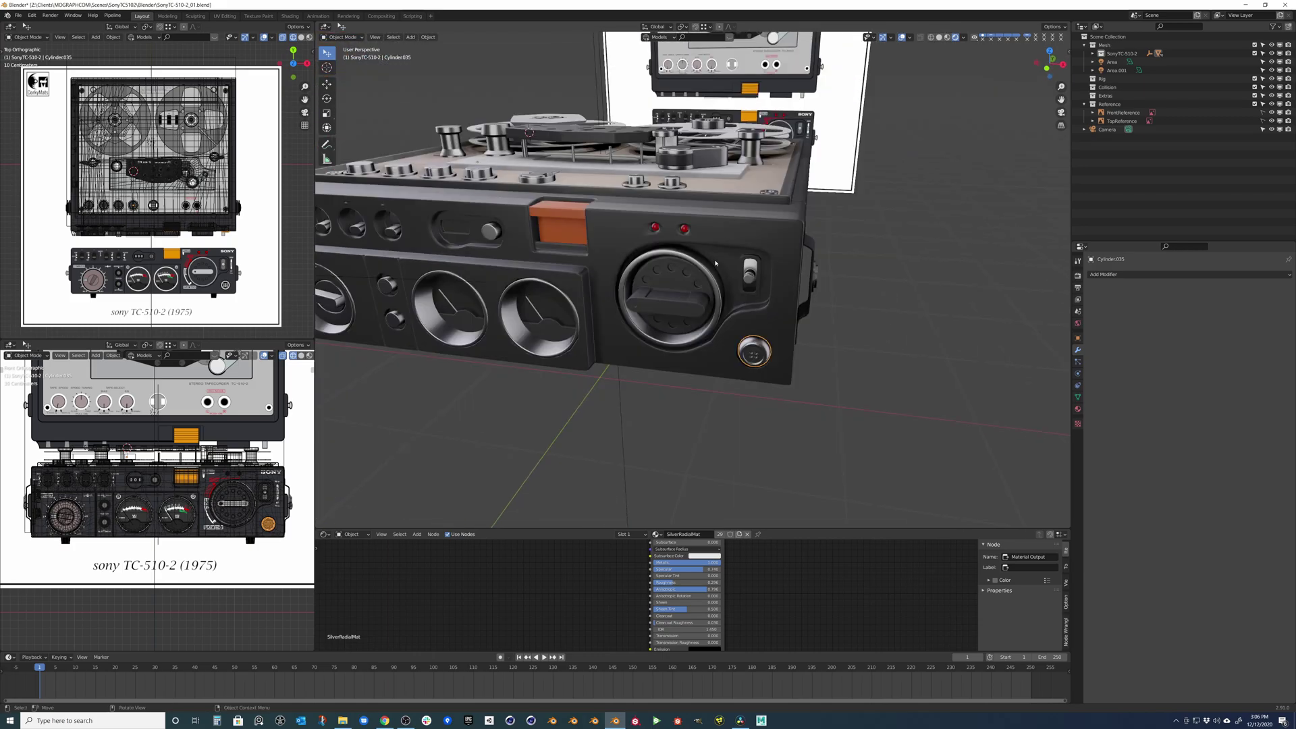
pyautogui.moveTo(699, 304); pyautogui.dragTo(749, 321, button='middle')
pyautogui.scroll(5, 714, 394)
# Select the left front dial and open it in Edit Mode to show its wireframe.
pyautogui.click(715, 394)
pyautogui.scroll(-8, 693, 301)
pyautogui.scroll(3, 749, 321)
pyautogui.keyDown('shift'); pyautogui.moveTo(432, 263); pyautogui.dragTo(704, 314, button='middle'); pyautogui.keyUp('shift')
pyautogui.scroll(3, 656, 323)
pyautogui.scroll(3, 776, 287)
pyautogui.click(728, 390)
pyautogui.press('Tab')
pyautogui.scroll(2, 702, 313)
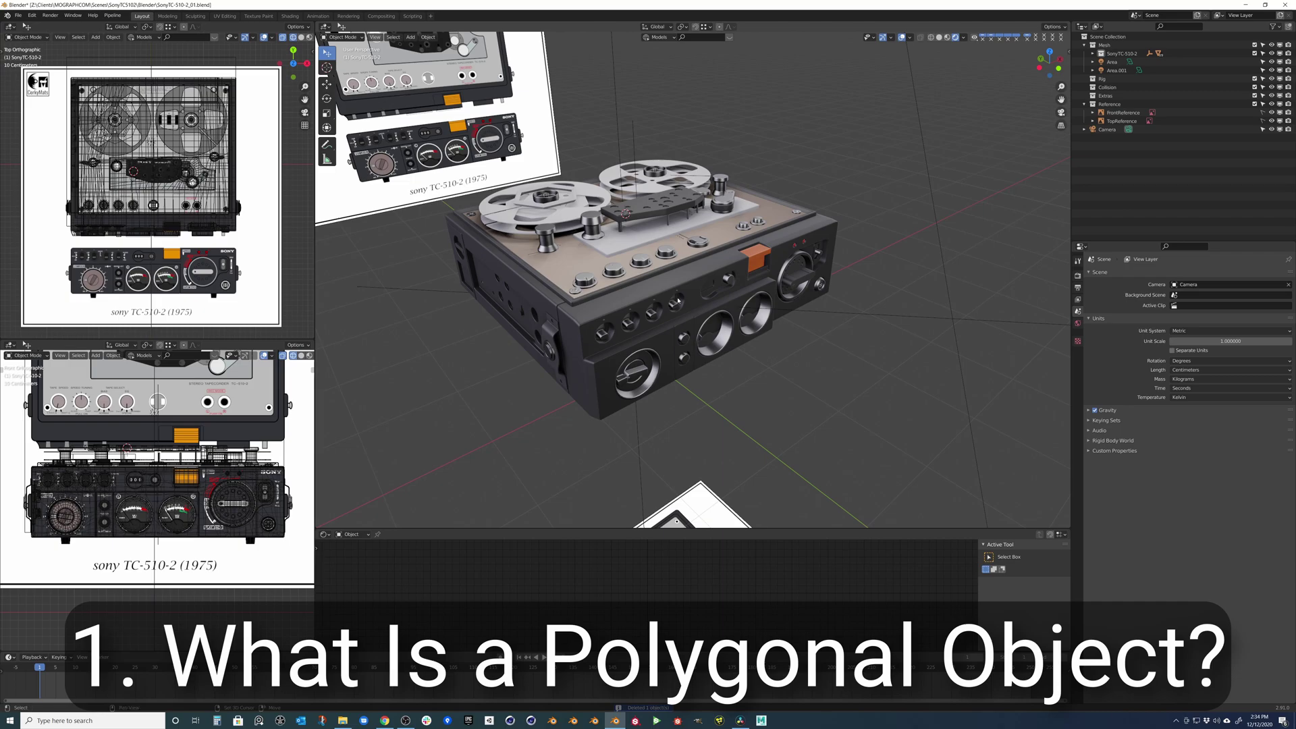
# Add a cube mesh and move it up along the Z axis.
pyautogui.hotkey('shift', 'a')
pyautogui.moveTo(677, 300)
pyautogui.click(743, 307)
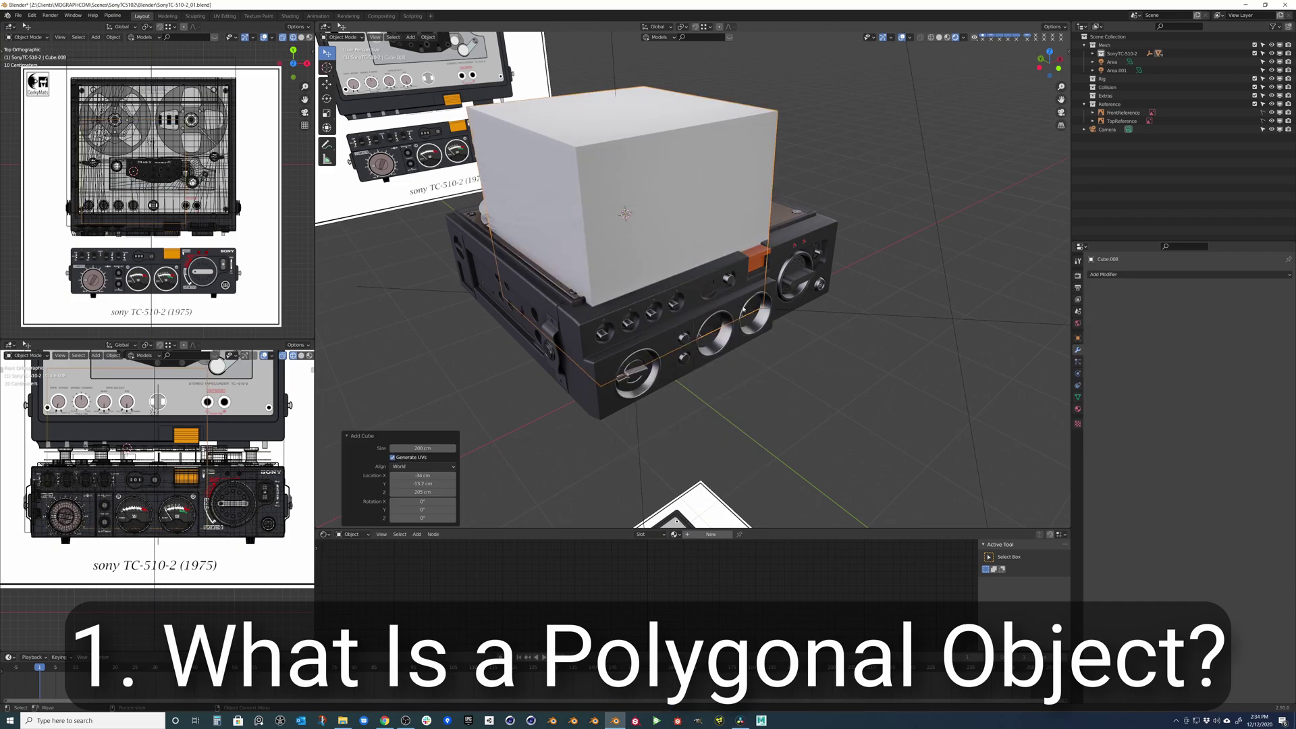
pyautogui.press('g')
pyautogui.press('z')
pyautogui.click(726, 643)
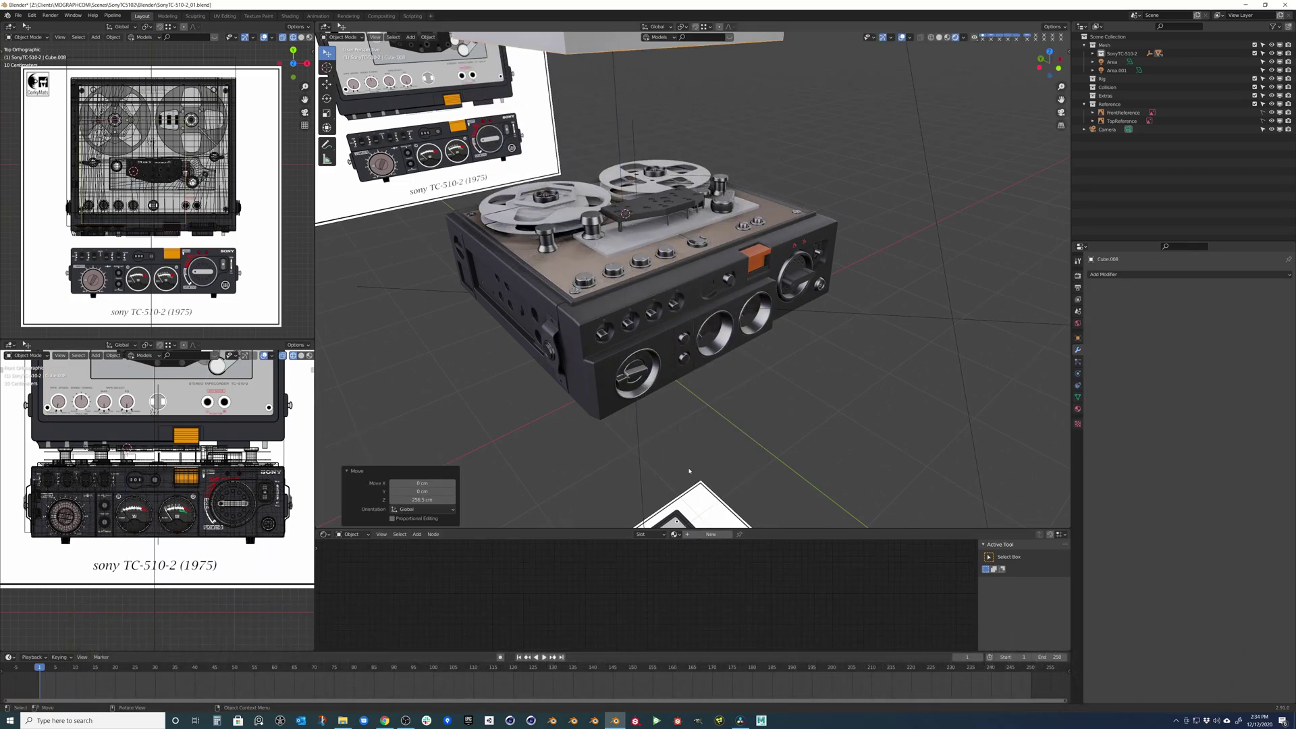
# Raise the cube higher above the recorder along Z and enter Edit Mode on it.
pyautogui.scroll(-4, 686, 391)
pyautogui.keyDown('shift'); pyautogui.moveTo(677, 243); pyautogui.dragTo(635, 447, button='middle'); pyautogui.keyUp('shift')
pyautogui.press('g')
pyautogui.press('z')
pyautogui.click(611, 256)
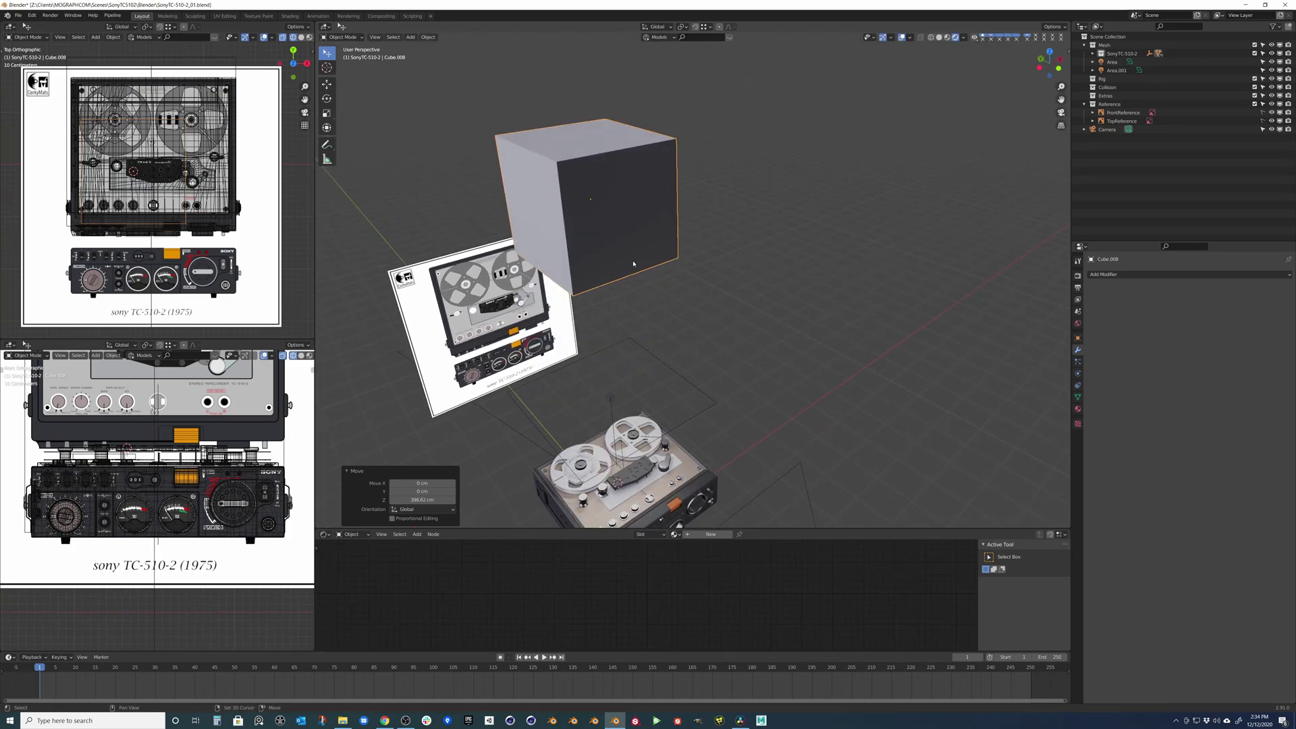
pyautogui.scroll(2, 700, 312)
pyautogui.keyDown('shift'); pyautogui.moveTo(633, 266); pyautogui.dragTo(690, 293, button='middle'); pyautogui.keyUp('shift')
pyautogui.press('Tab')
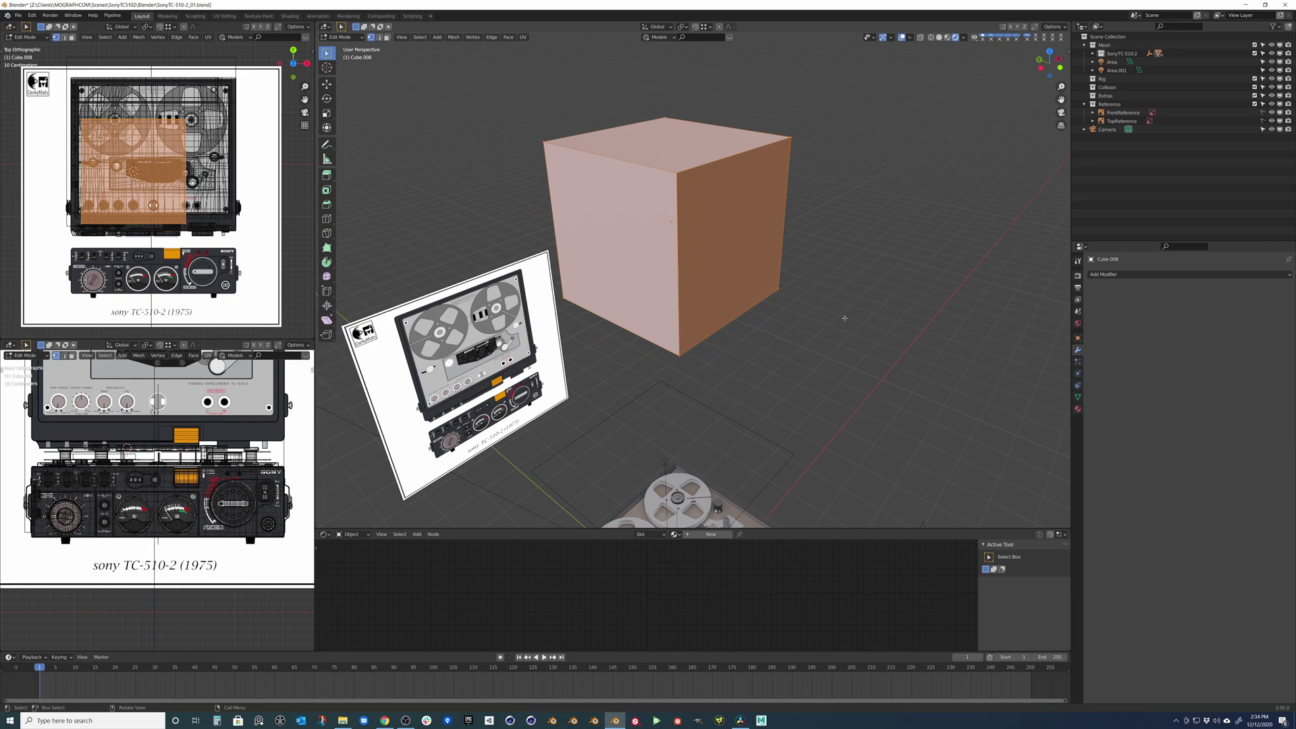
# Deselect all, then pick the cube's front-left, top and right faces and a corner vertex.
pyautogui.click(844, 318)
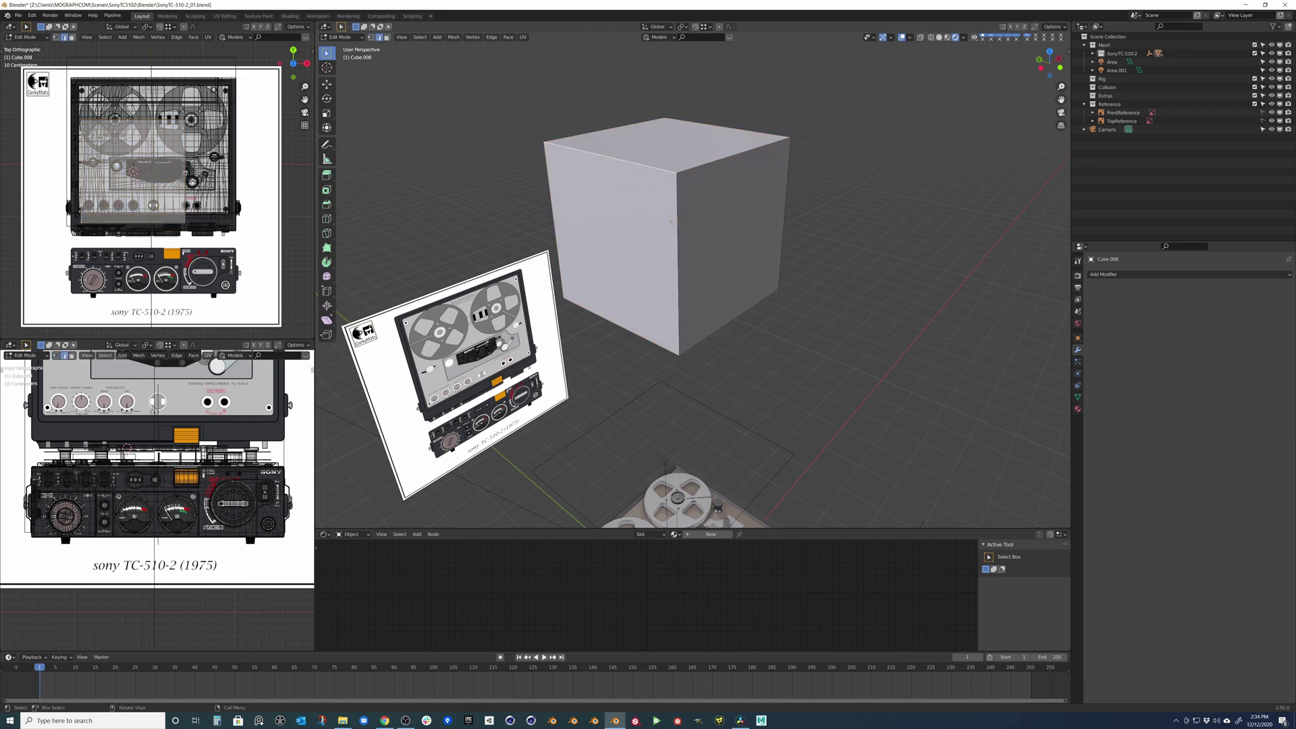
pyautogui.press('3')
pyautogui.click(599, 204)
pyautogui.click(668, 150)
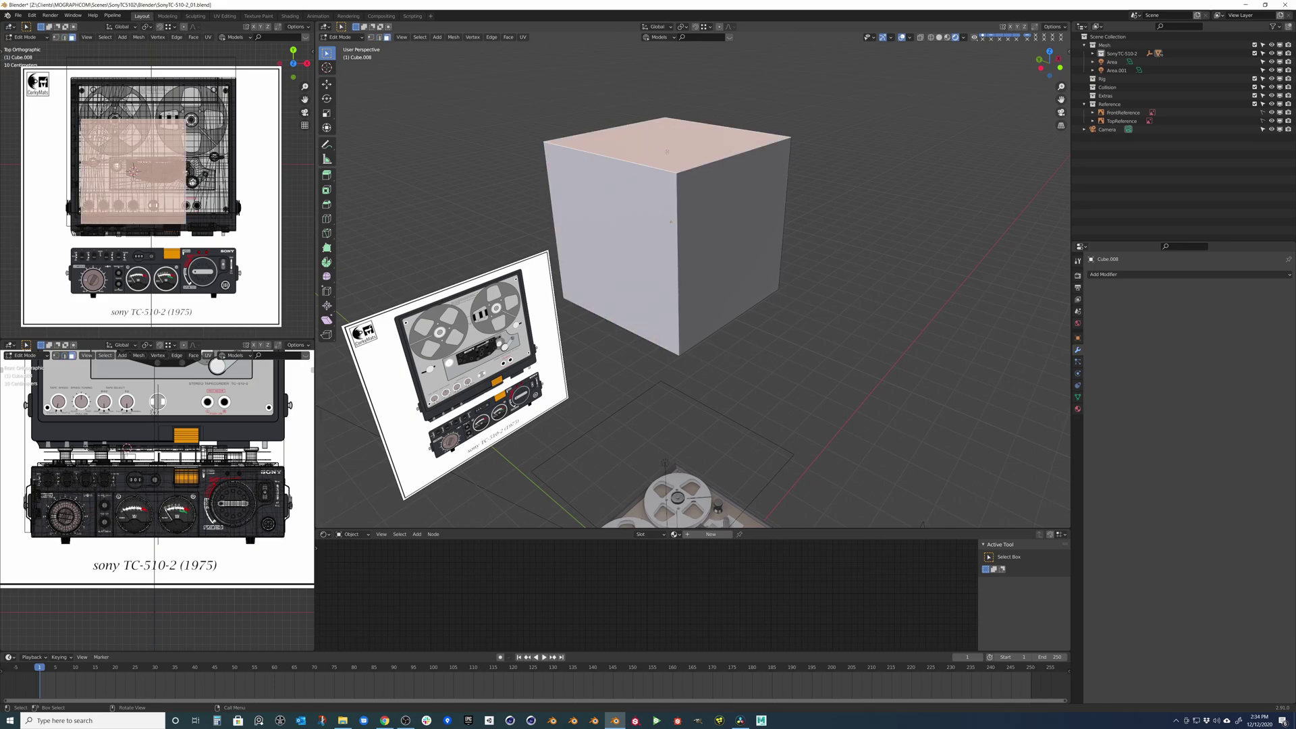
pyautogui.click(720, 208)
pyautogui.press('1')
pyautogui.click(681, 177)
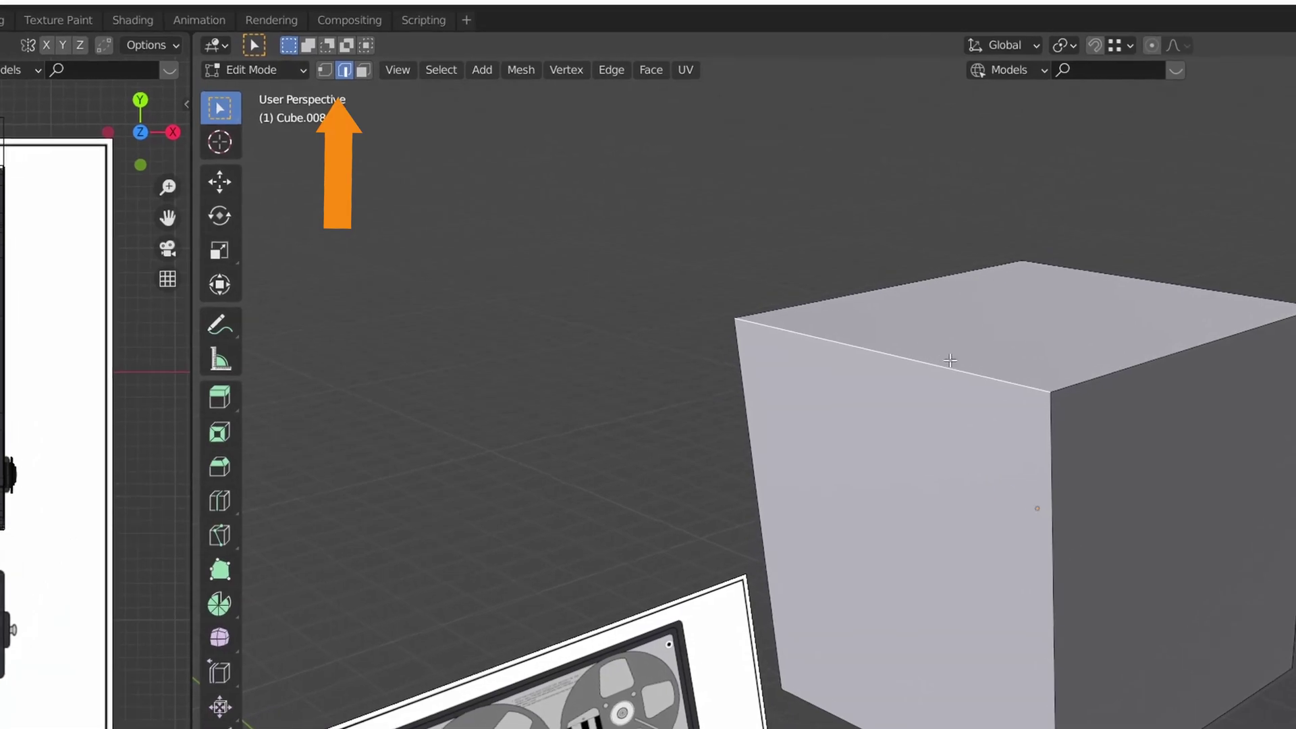
# Select the cube's front-left, top and right faces one at a time again.
pyautogui.click(909, 505)
pyautogui.click(1120, 391)
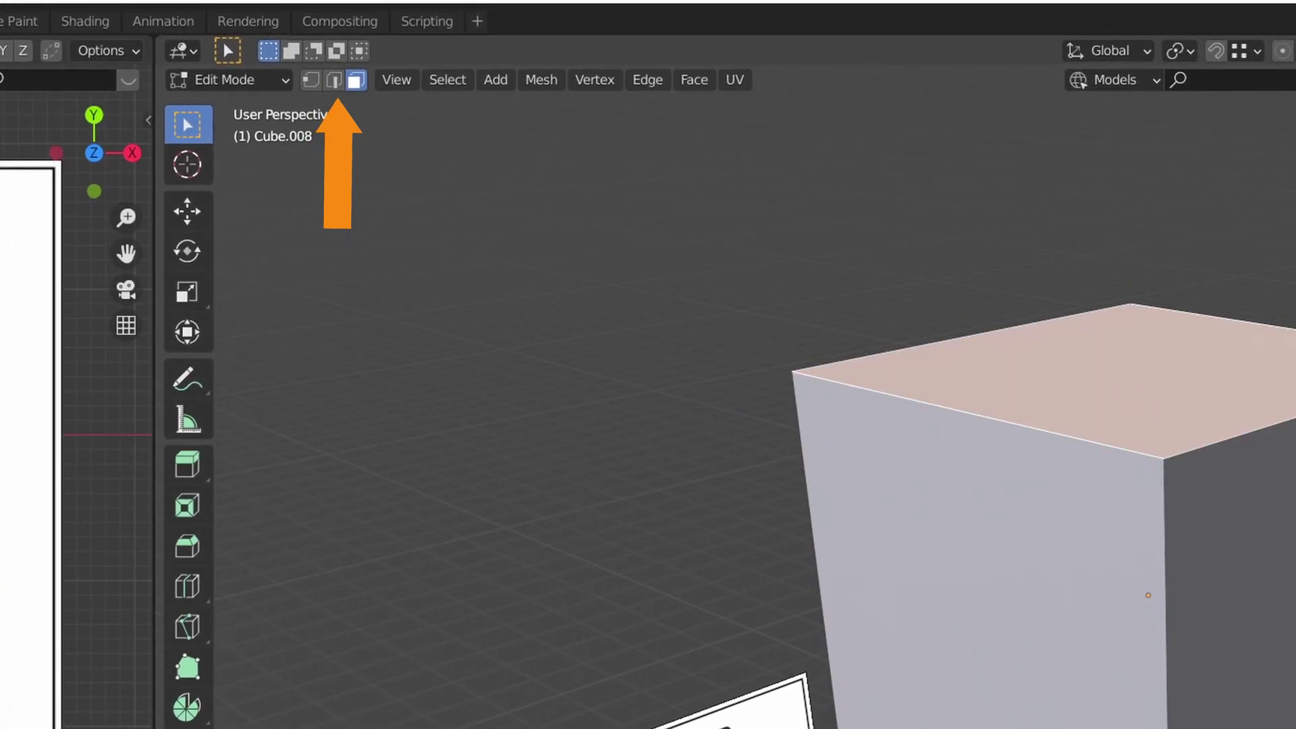
pyautogui.click(1215, 513)
pyautogui.click(990, 674)
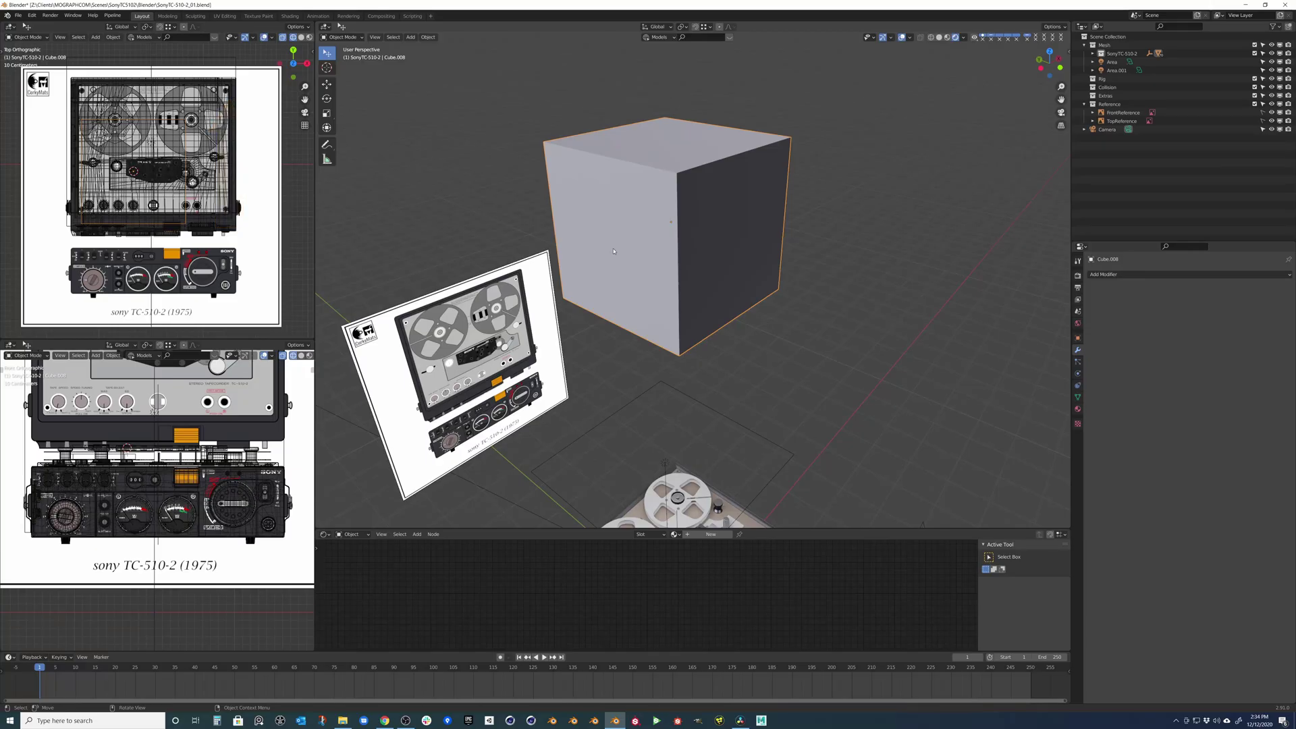
# Try moving, scaling and rotating the selected face, cancelling each so the cube stays unchanged.
pyautogui.press('Tab')
pyautogui.press('Tab')
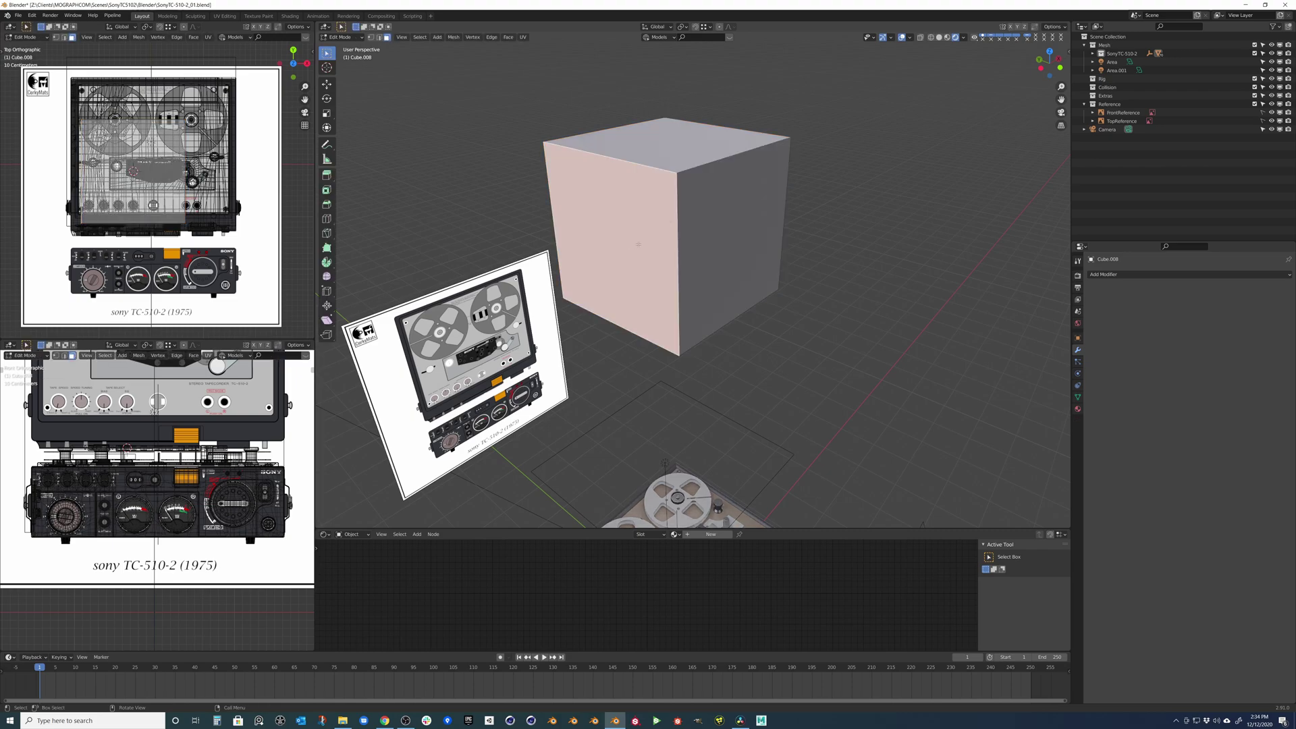
pyautogui.press('g')
pyautogui.rightClick(654, 242)
pyautogui.press('s')
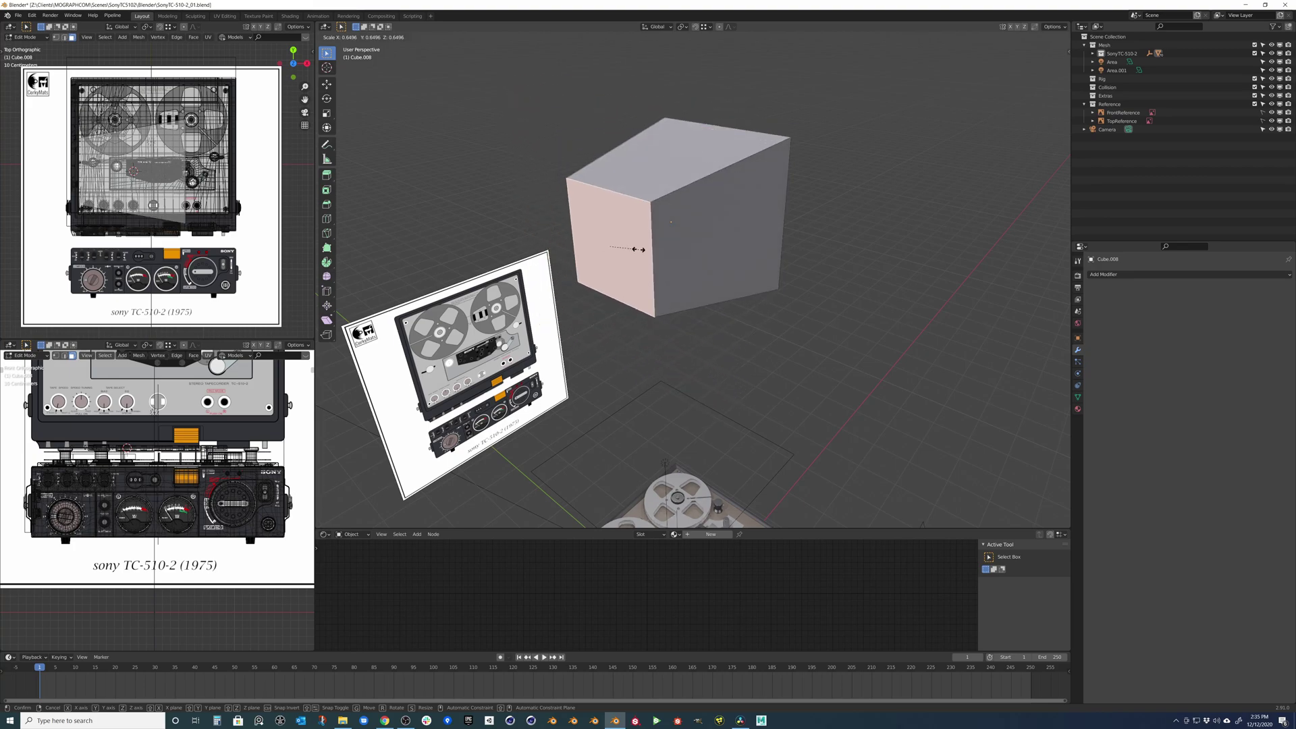
pyautogui.press('r')
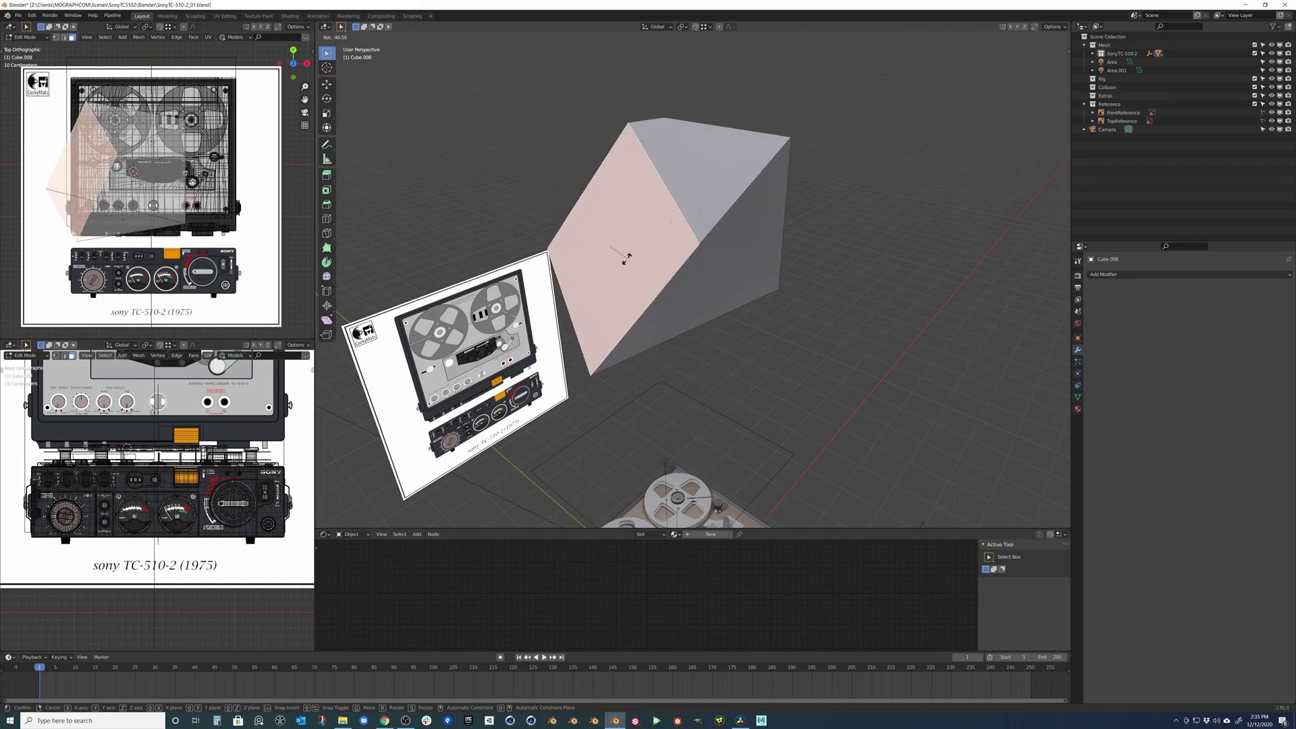
pyautogui.press('Escape')
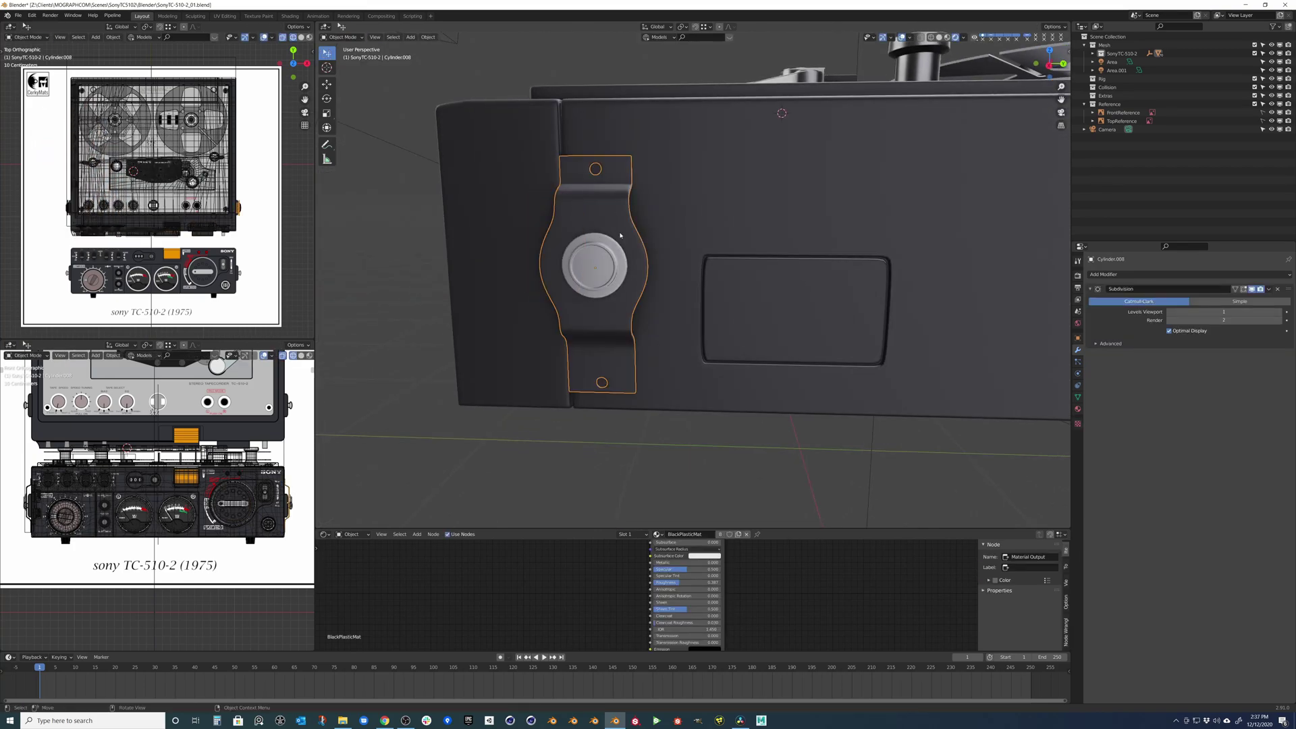
# Isolate the side bracket in local view and toggle its Edit Mode on and off.
pyautogui.press('KP_Divide')
pyautogui.moveTo(643, 232); pyautogui.dragTo(616, 276, button='middle')
pyautogui.press('Tab')
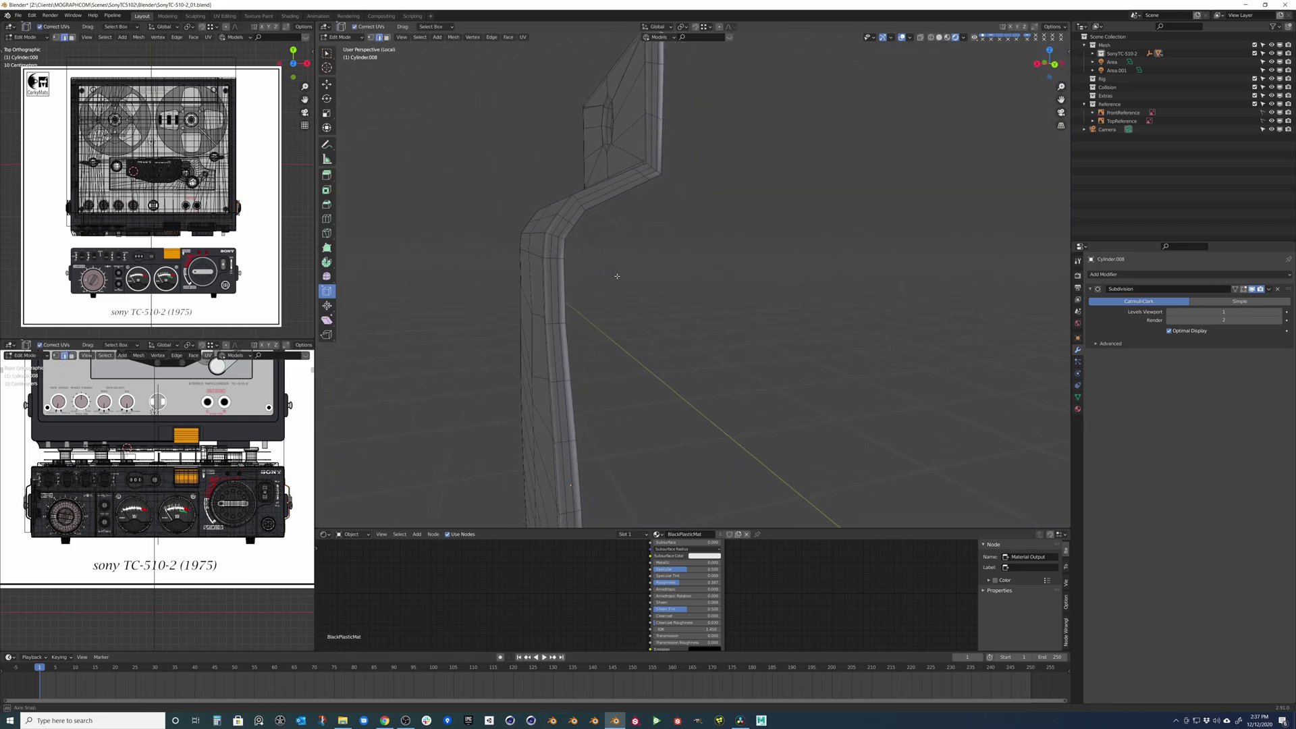
pyautogui.press('Tab')
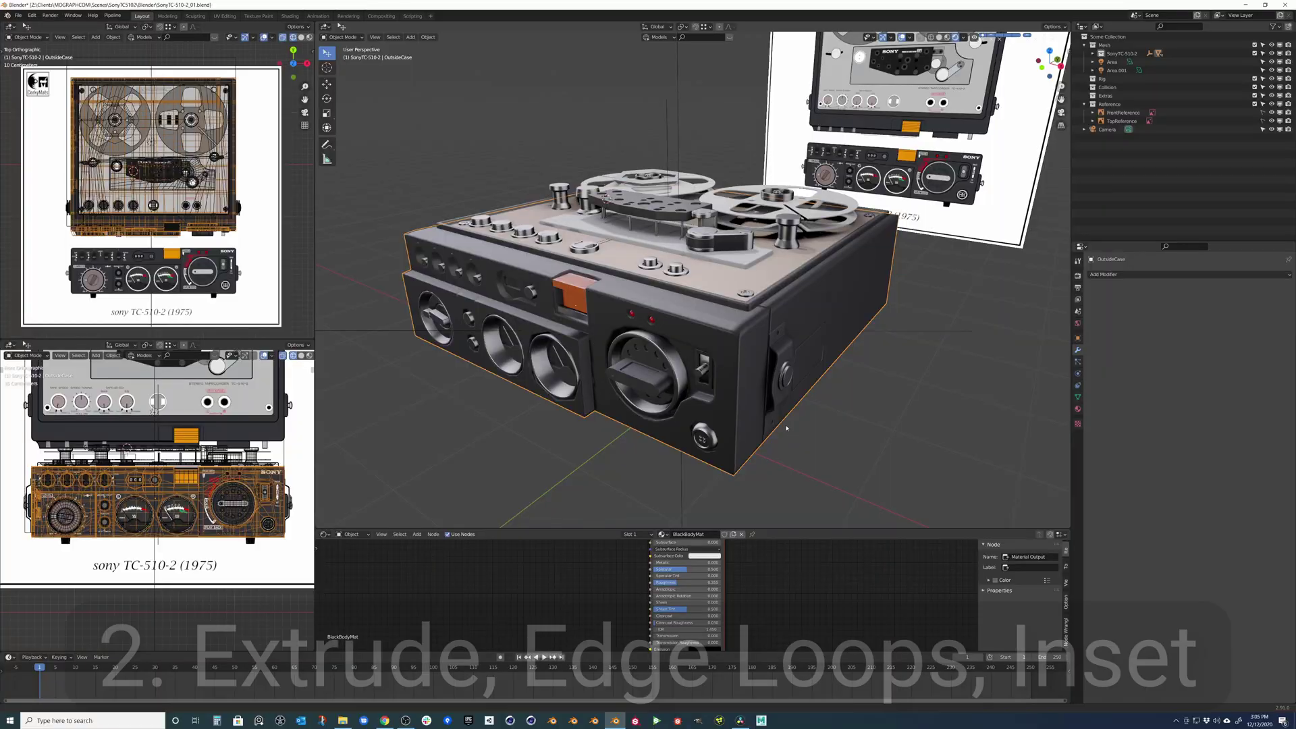
# Orbit around the recorder, select the front dial lever and center the view on it.
pyautogui.moveTo(703, 327); pyautogui.dragTo(749, 382, button='middle')
pyautogui.scroll(2, 675, 332)
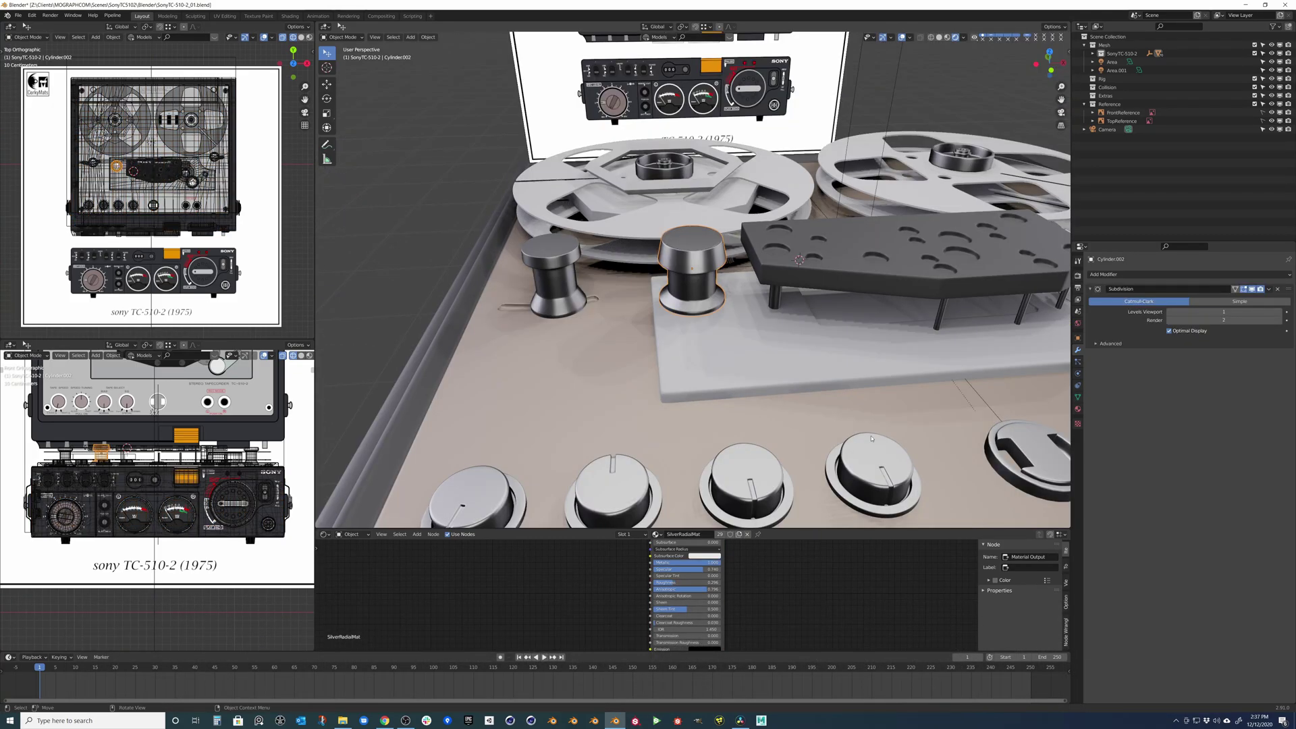
pyautogui.moveTo(742, 351); pyautogui.dragTo(607, 202, button='middle')
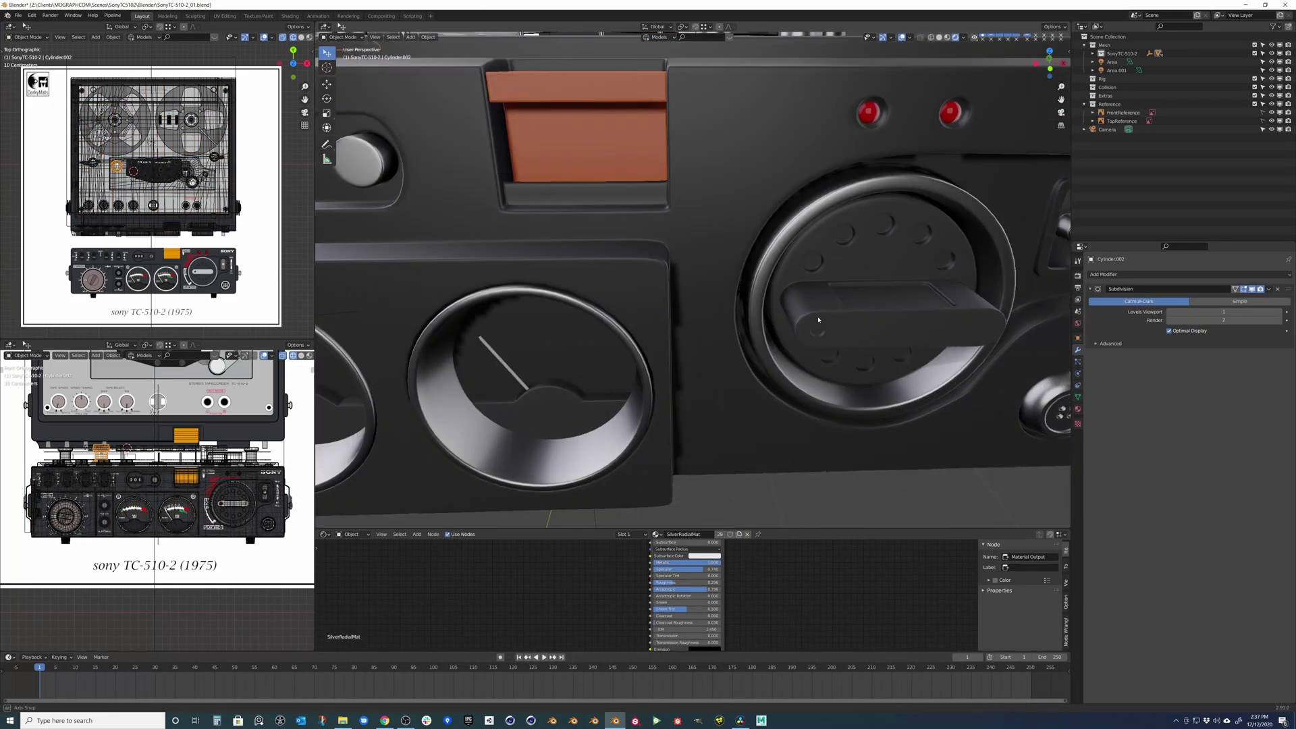
pyautogui.moveTo(819, 318); pyautogui.dragTo(756, 220, button='middle')
pyautogui.click(752, 227)
pyautogui.press('KP_Decimal')
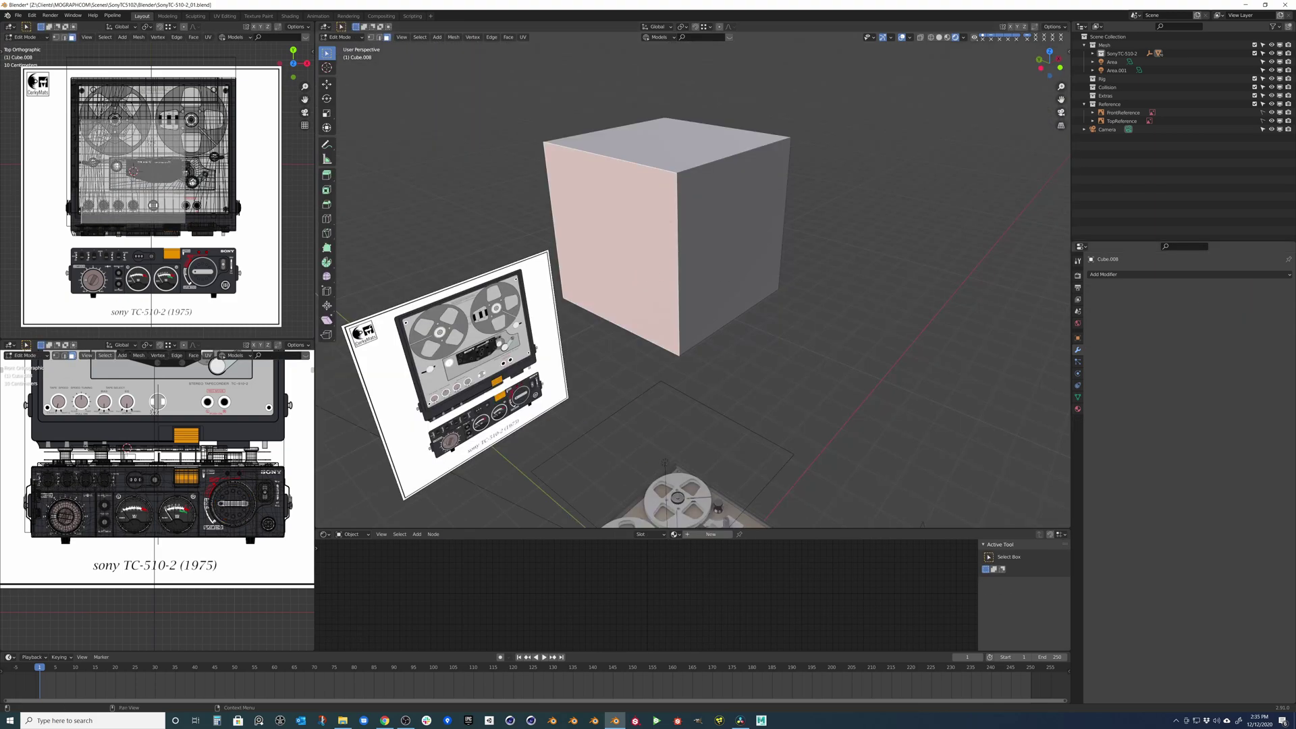
# Extrude the cube's top face upward by 47.672 cm.
pyautogui.click(700, 153)
pyautogui.press('e')
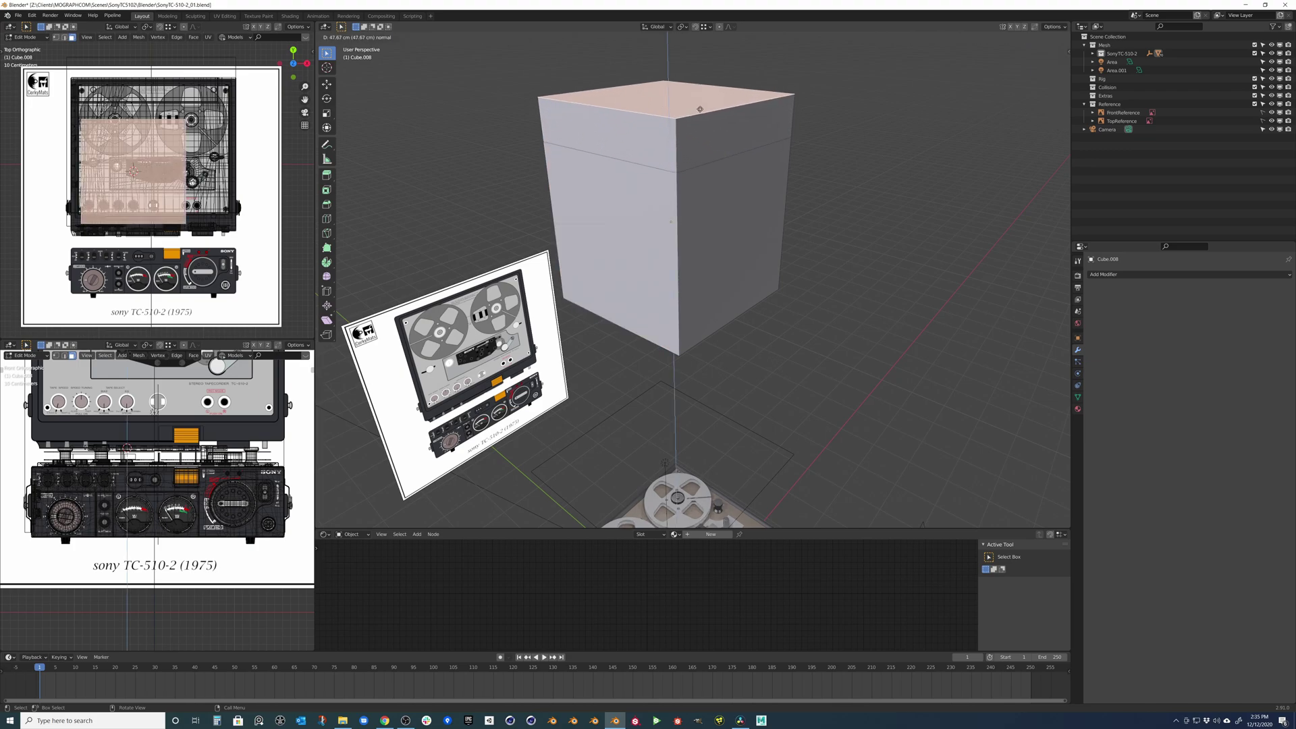
pyautogui.click(702, 120)
pyautogui.moveTo(702, 120); pyautogui.dragTo(696, 125, button='middle')
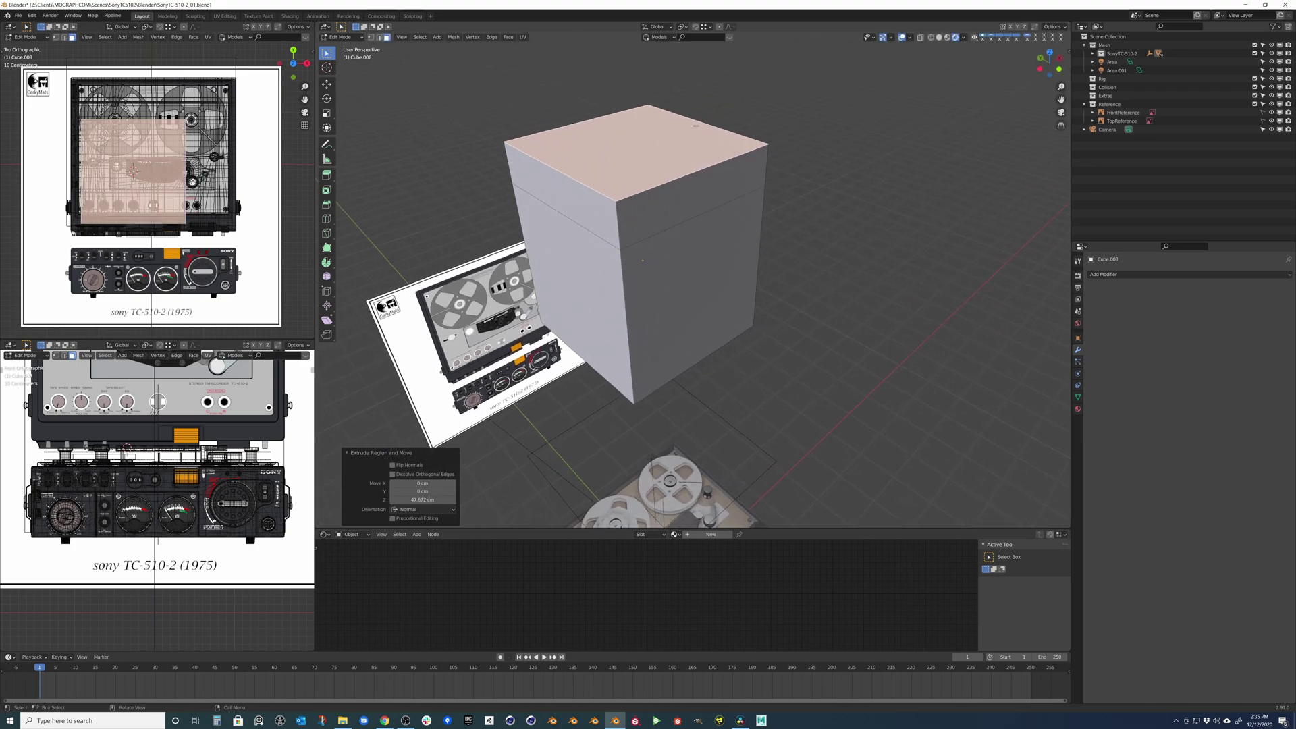
pyautogui.moveTo(667, 190); pyautogui.dragTo(631, 236, button='middle')
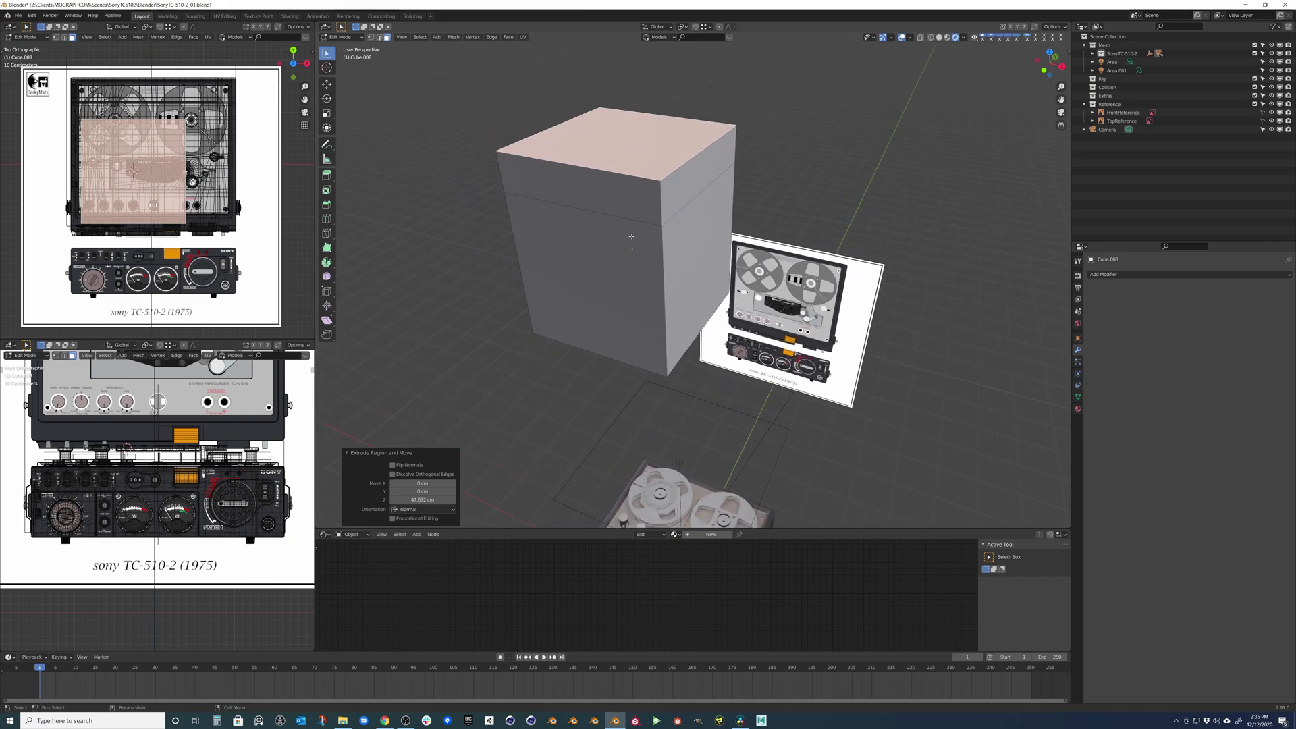
pyautogui.hotkey('ctrl', 'r')
# Cut a vertical edge loop around the cube, leaving it centred on the sides.
pyautogui.click(611, 177)
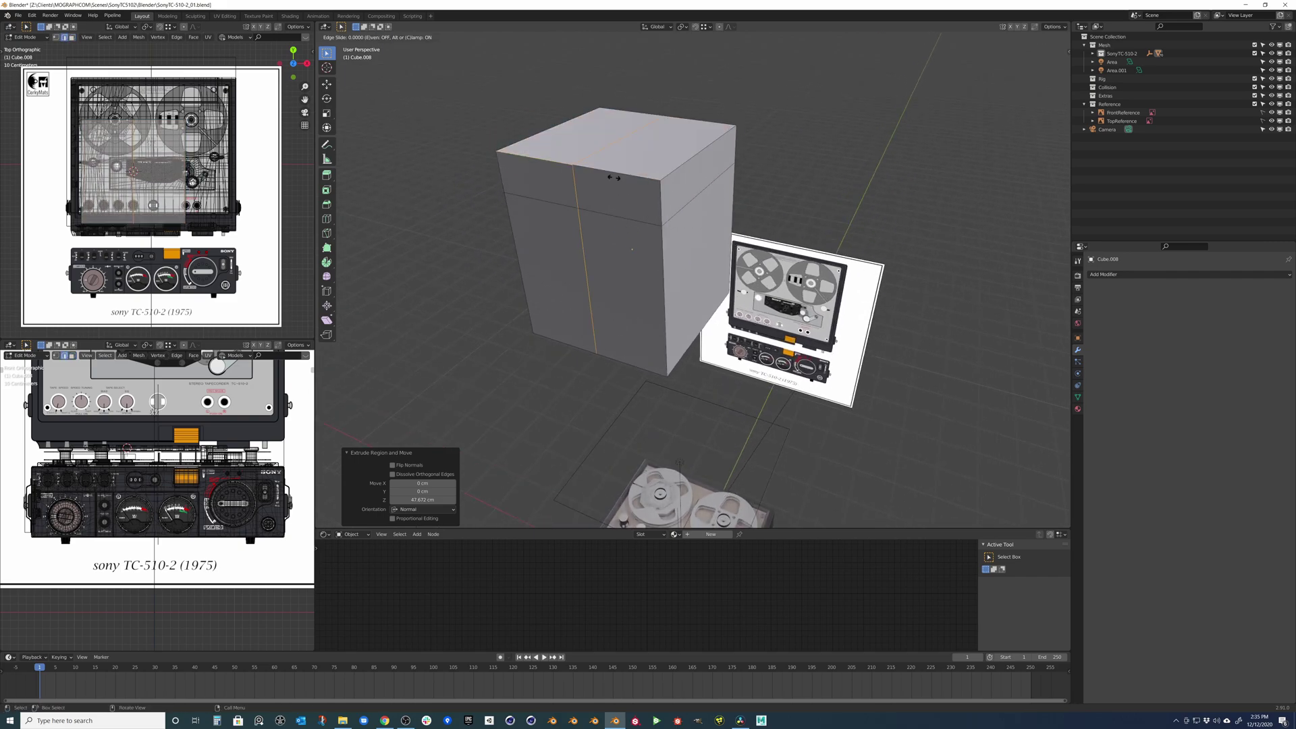
pyautogui.rightClick(668, 210)
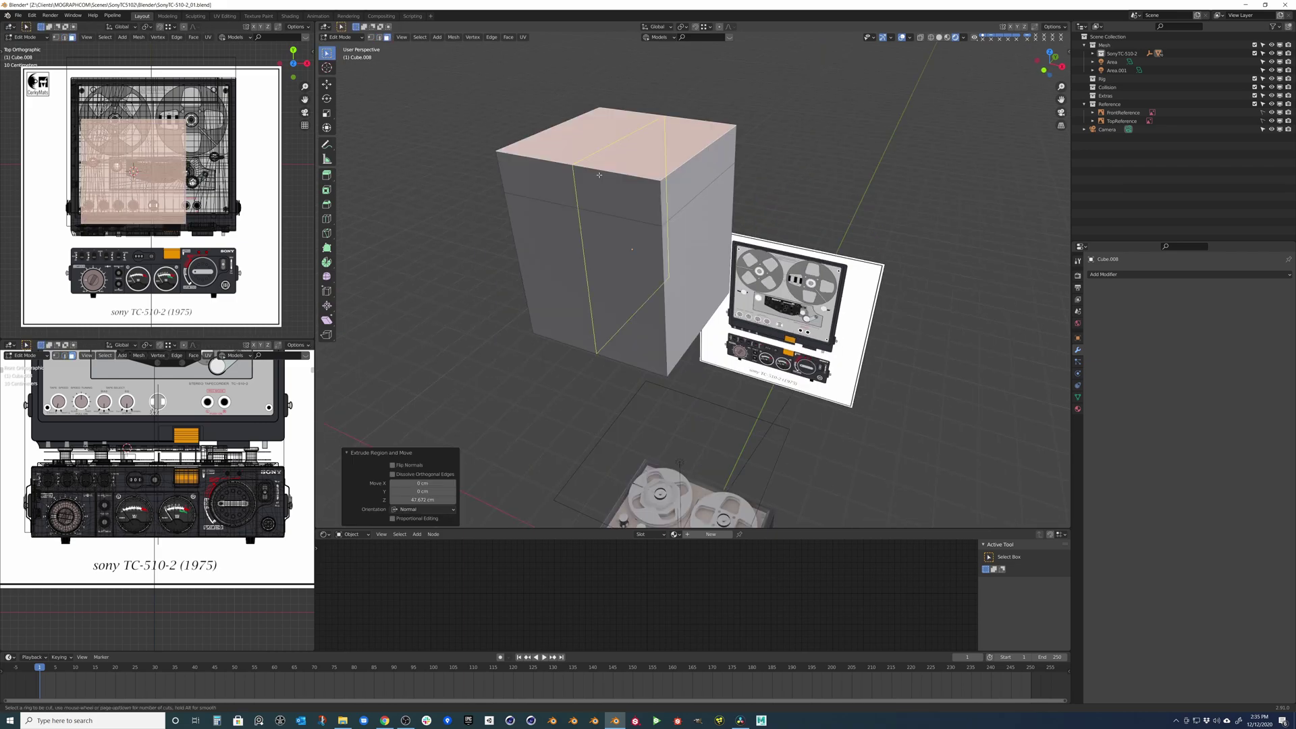
pyautogui.hotkey('ctrl', 'r')
pyautogui.click(612, 176)
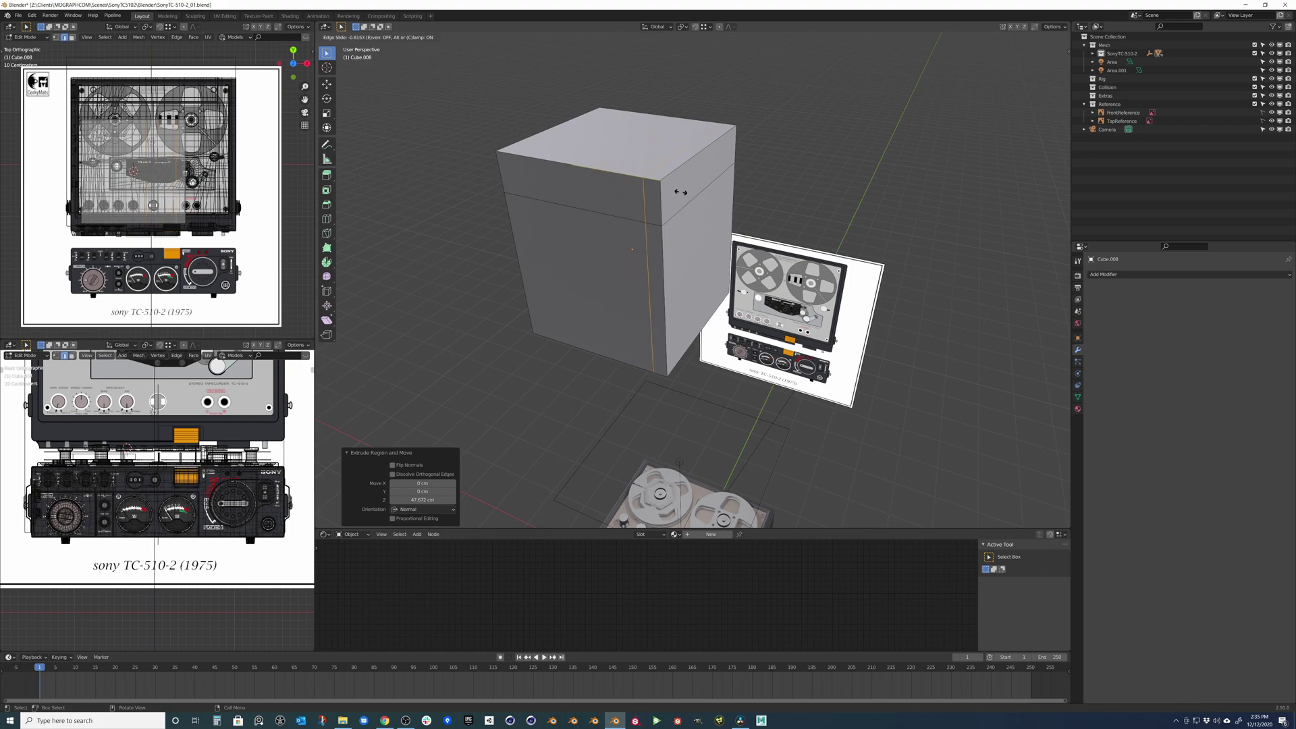
pyautogui.rightClick(662, 206)
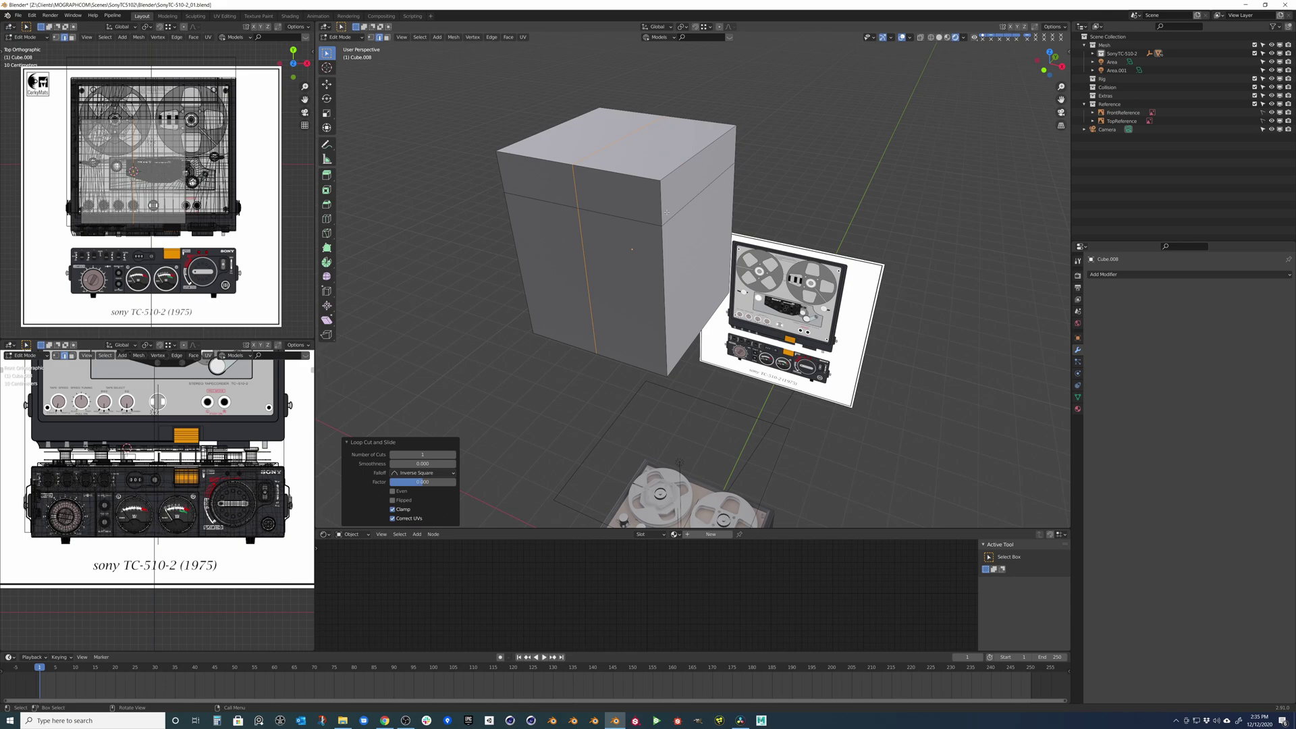
# Inset both top faces by 15.92 cm and commit knife cuts across the inner panel.
pyautogui.press('3')
pyautogui.click(639, 154)
pyautogui.keyDown('shift'); pyautogui.click(603, 140); pyautogui.keyUp('shift')
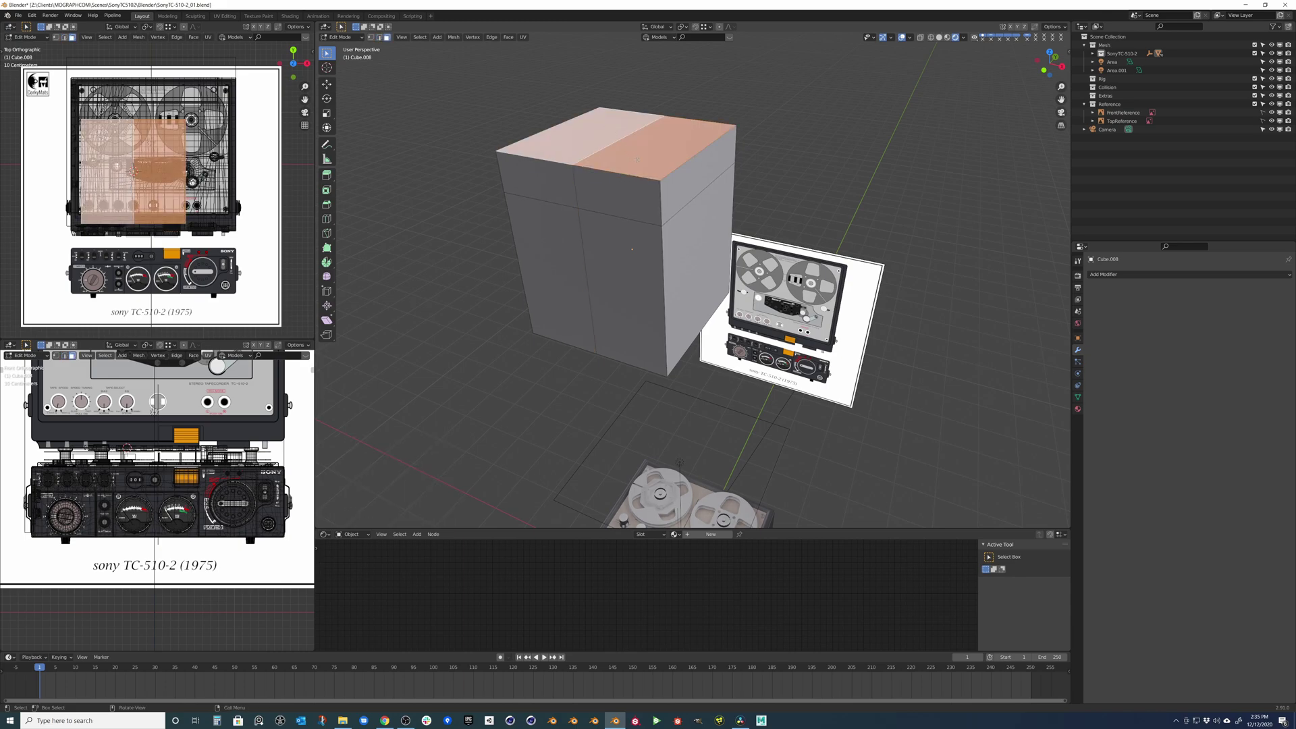
pyautogui.moveTo(611, 140); pyautogui.dragTo(645, 172, button='middle')
pyautogui.press('i')
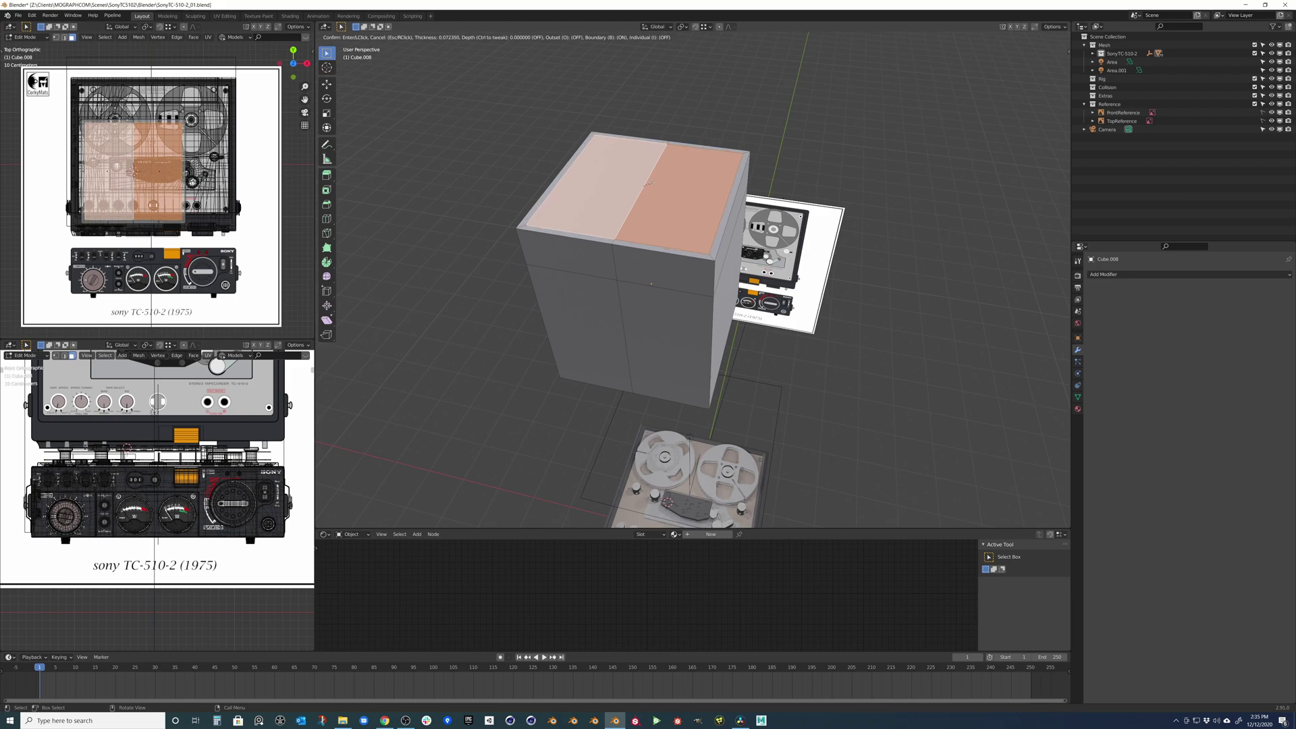
pyautogui.click(641, 185)
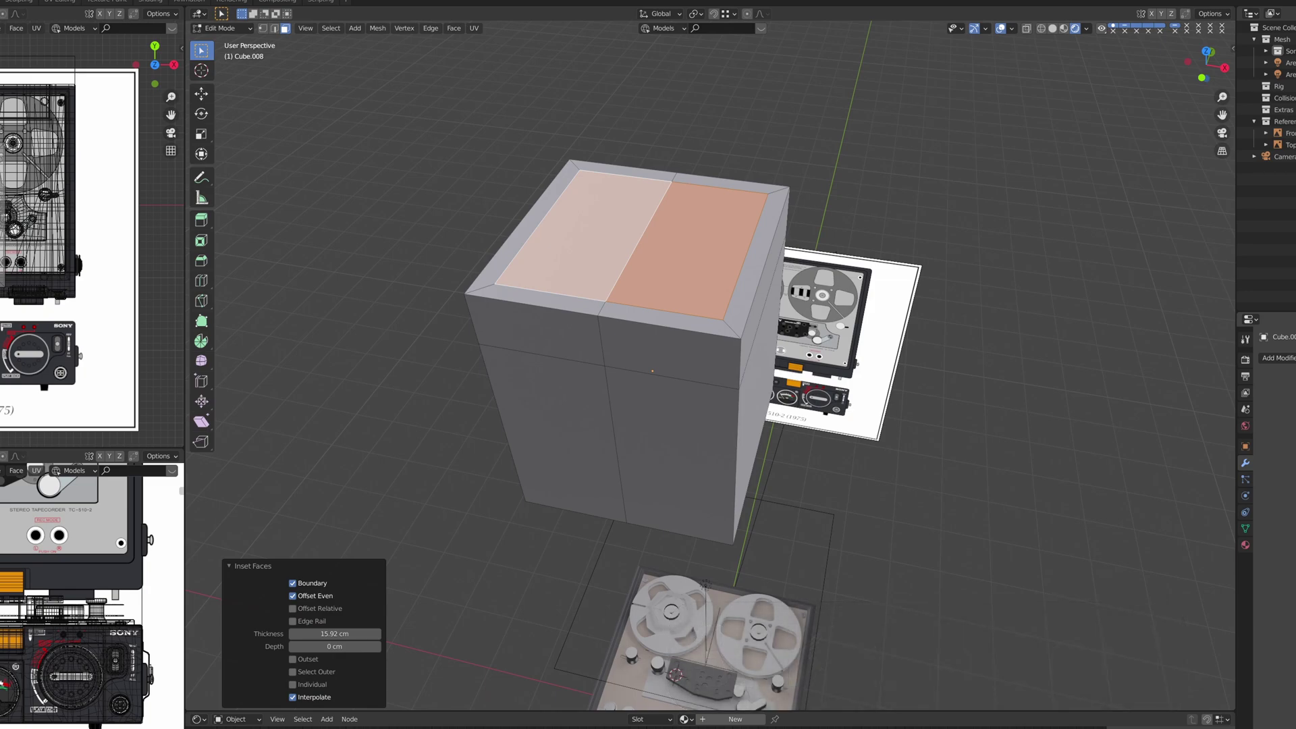
pyautogui.moveTo(520, 301); pyautogui.dragTo(509, 312, button='middle')
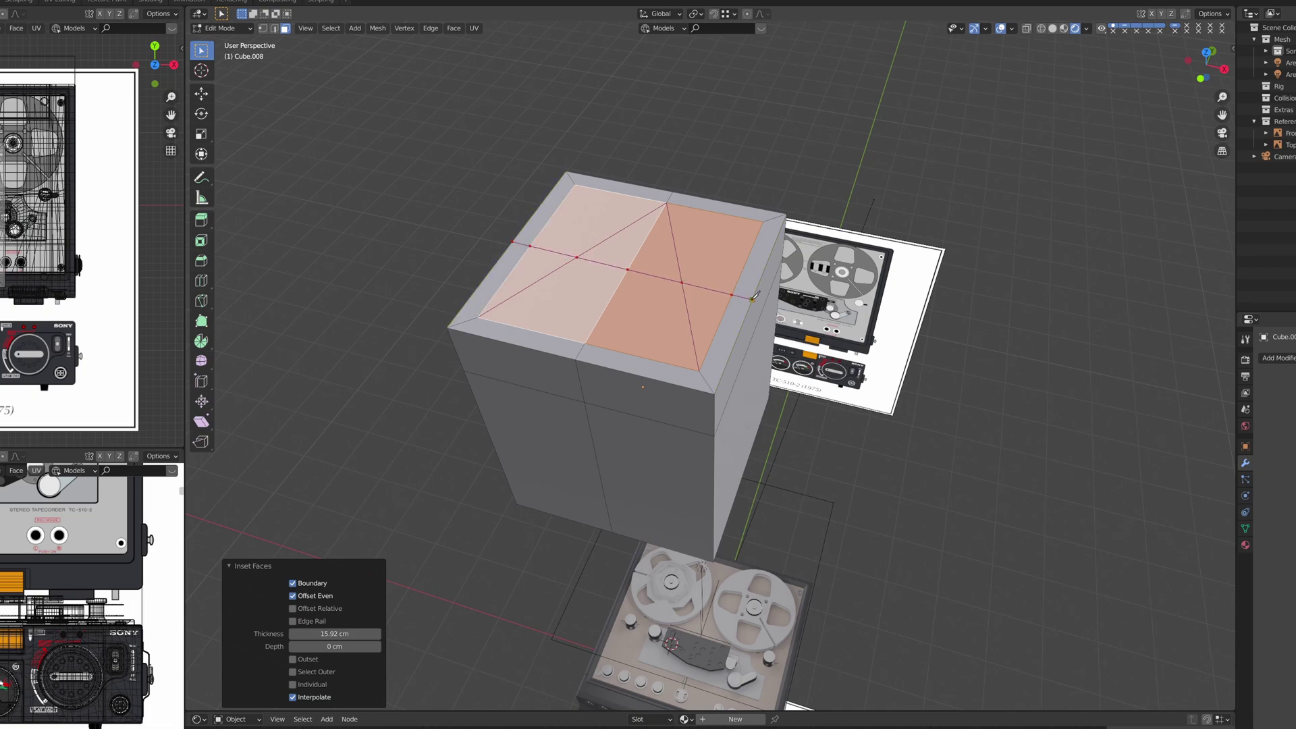
pyautogui.press('Return')
# Dissolve the diagonal edge on the cube's top without leaving a hole.
pyautogui.click(715, 163)
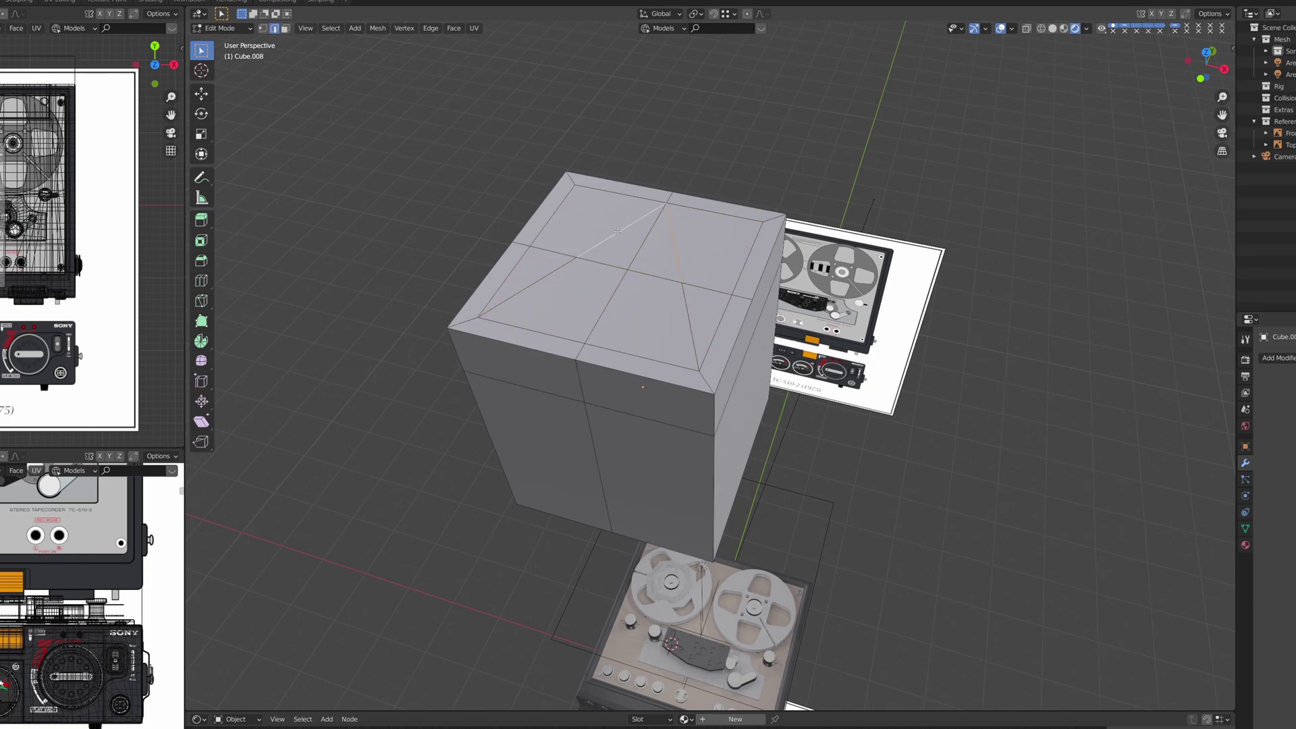
pyautogui.press('x')
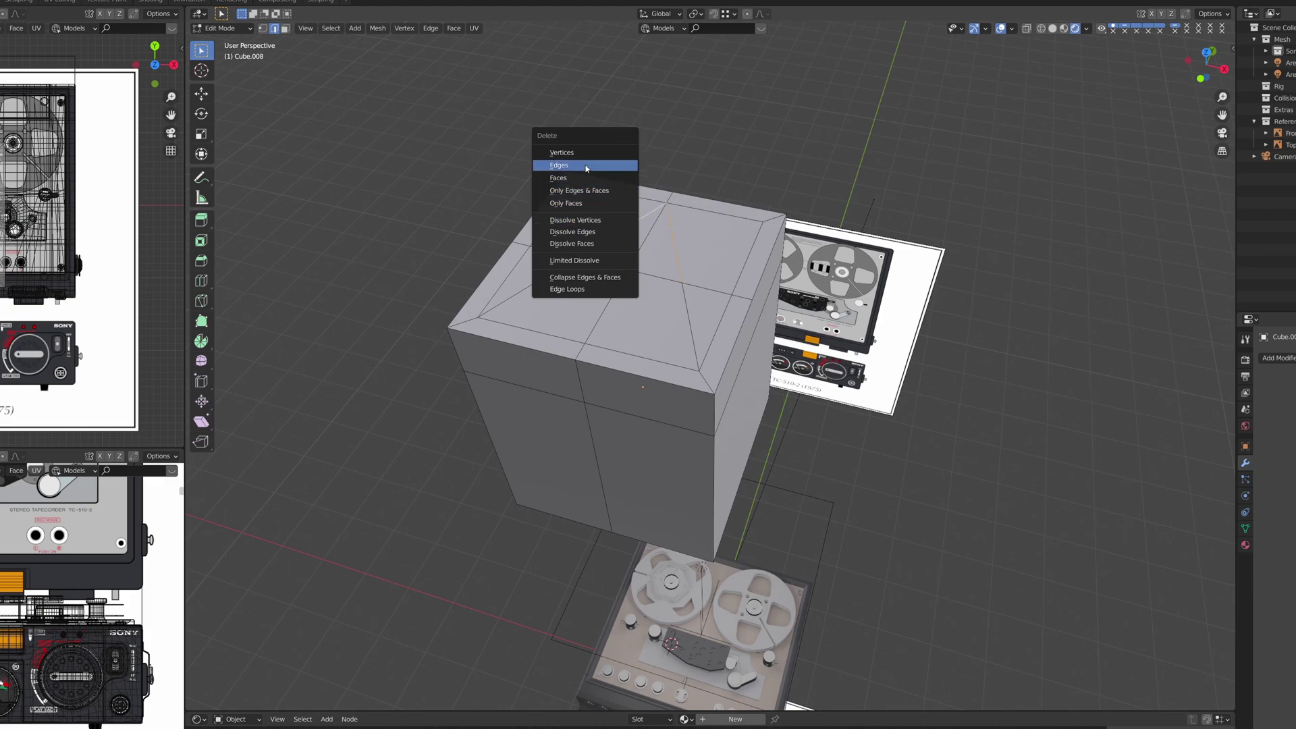
pyautogui.click(587, 166)
pyautogui.hotkey('ctrl', 'z')
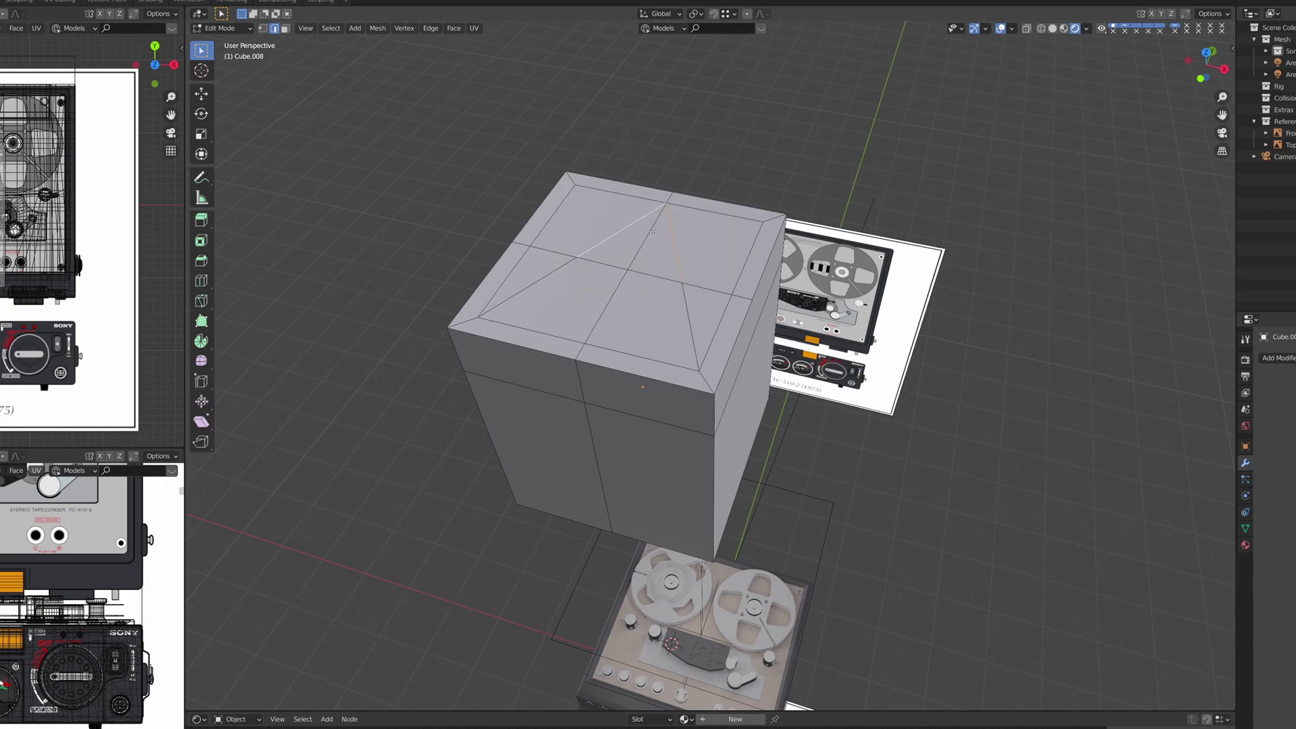
pyautogui.press('x')
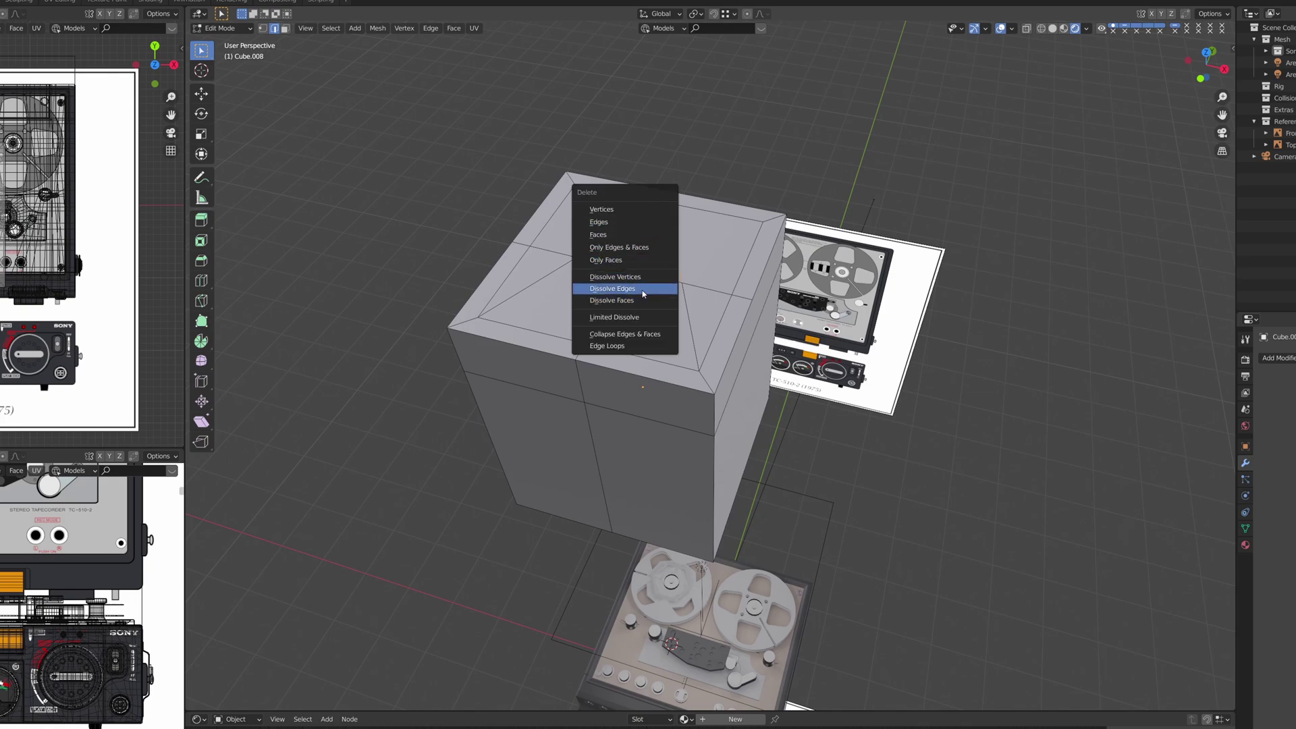
pyautogui.click(645, 288)
# Select the inner top faces and dissolve them into a single face.
pyautogui.press('3')
pyautogui.click(702, 246)
pyautogui.keyDown('shift'); pyautogui.click(590, 229); pyautogui.keyUp('shift')
pyautogui.press('x')
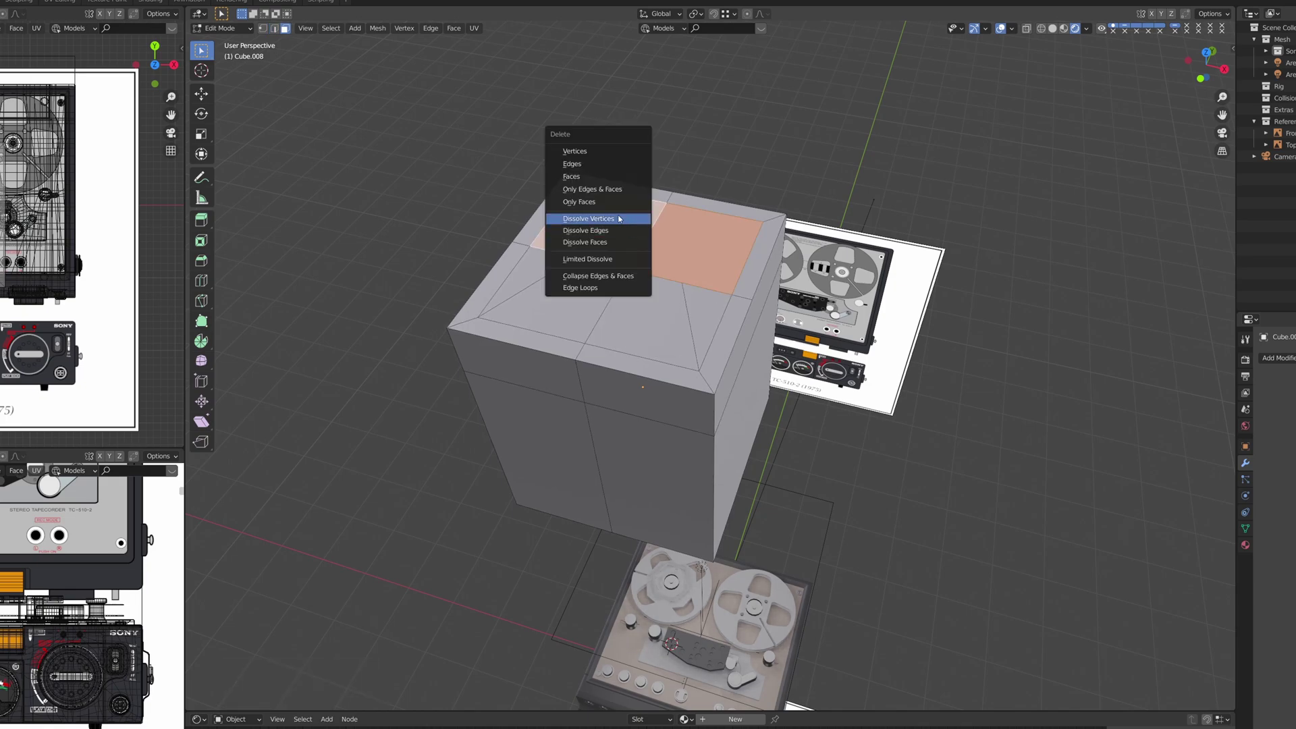
pyautogui.click(606, 176)
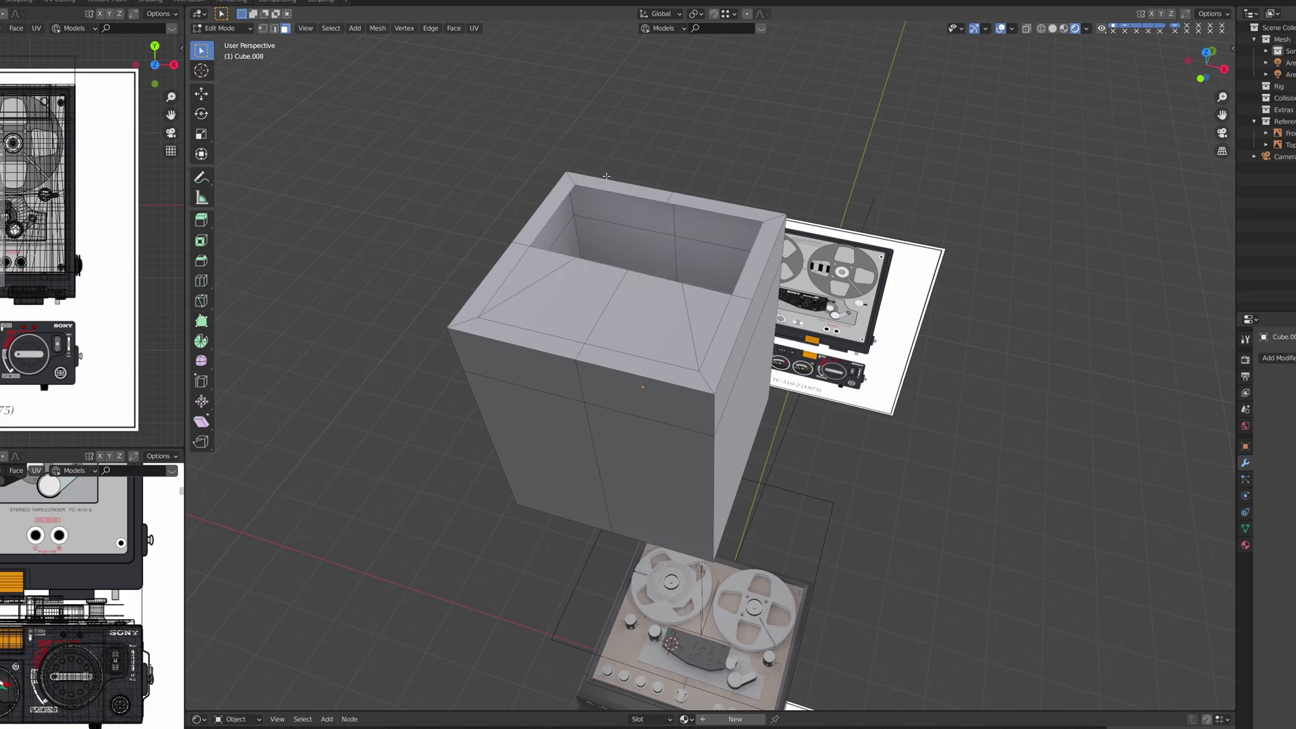
pyautogui.hotkey('ctrl', 'z')
pyautogui.keyDown('shift'); pyautogui.click(551, 266); pyautogui.keyUp('shift')
pyautogui.keyDown('shift'); pyautogui.click(576, 286); pyautogui.keyUp('shift')
pyautogui.keyDown('shift'); pyautogui.click(645, 302); pyautogui.keyUp('shift')
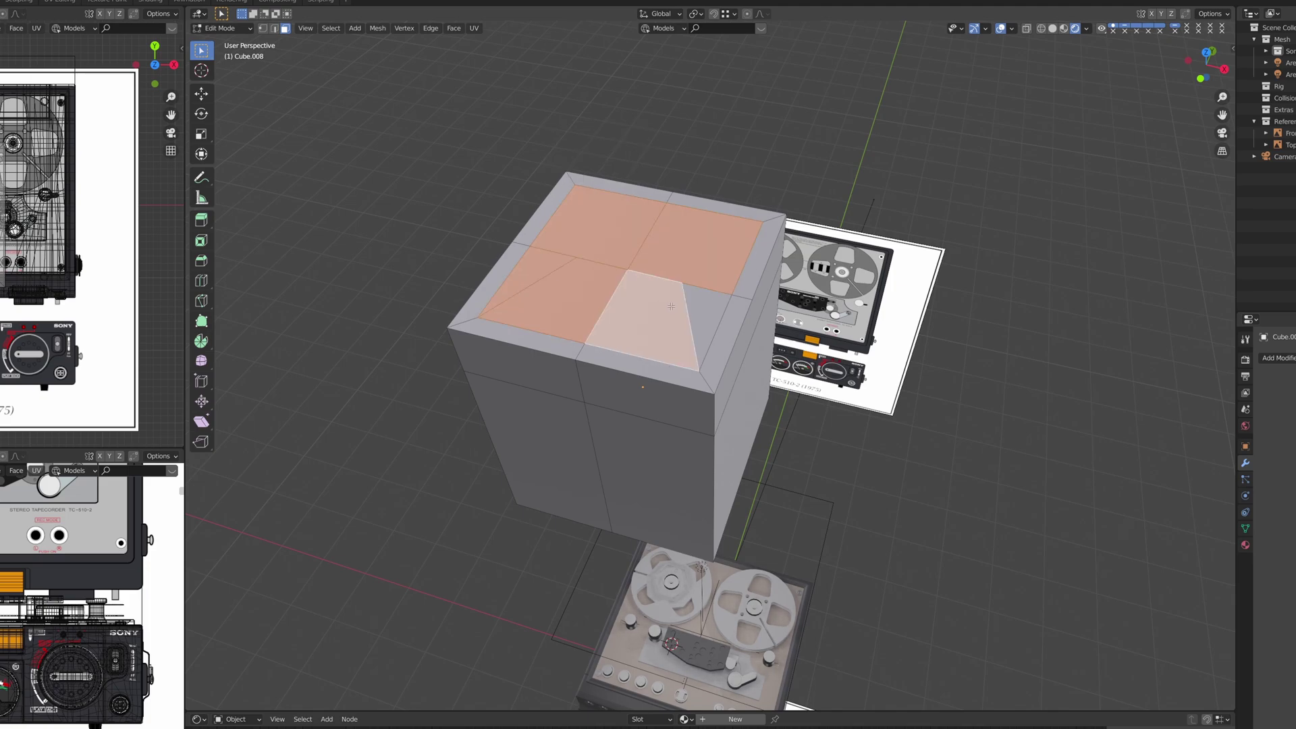
pyautogui.keyDown('shift'); pyautogui.click(700, 301); pyautogui.keyUp('shift')
pyautogui.press('x')
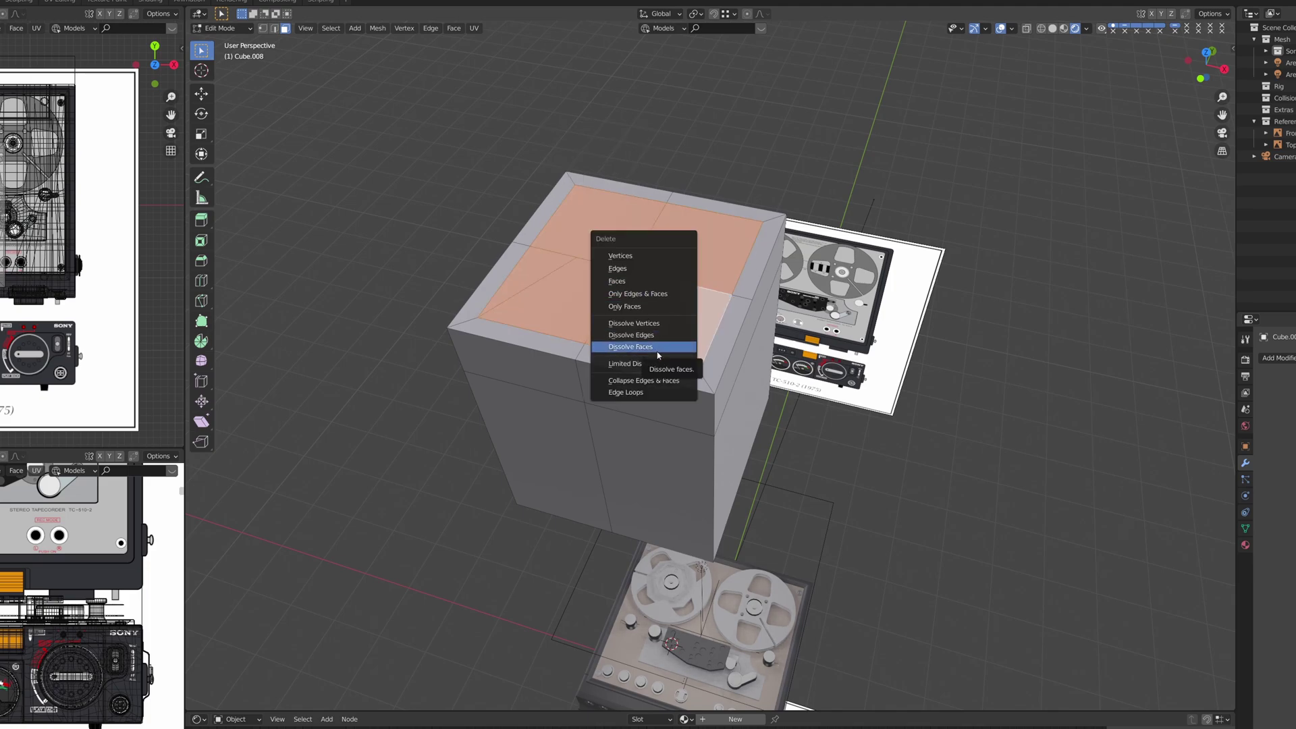
pyautogui.click(658, 349)
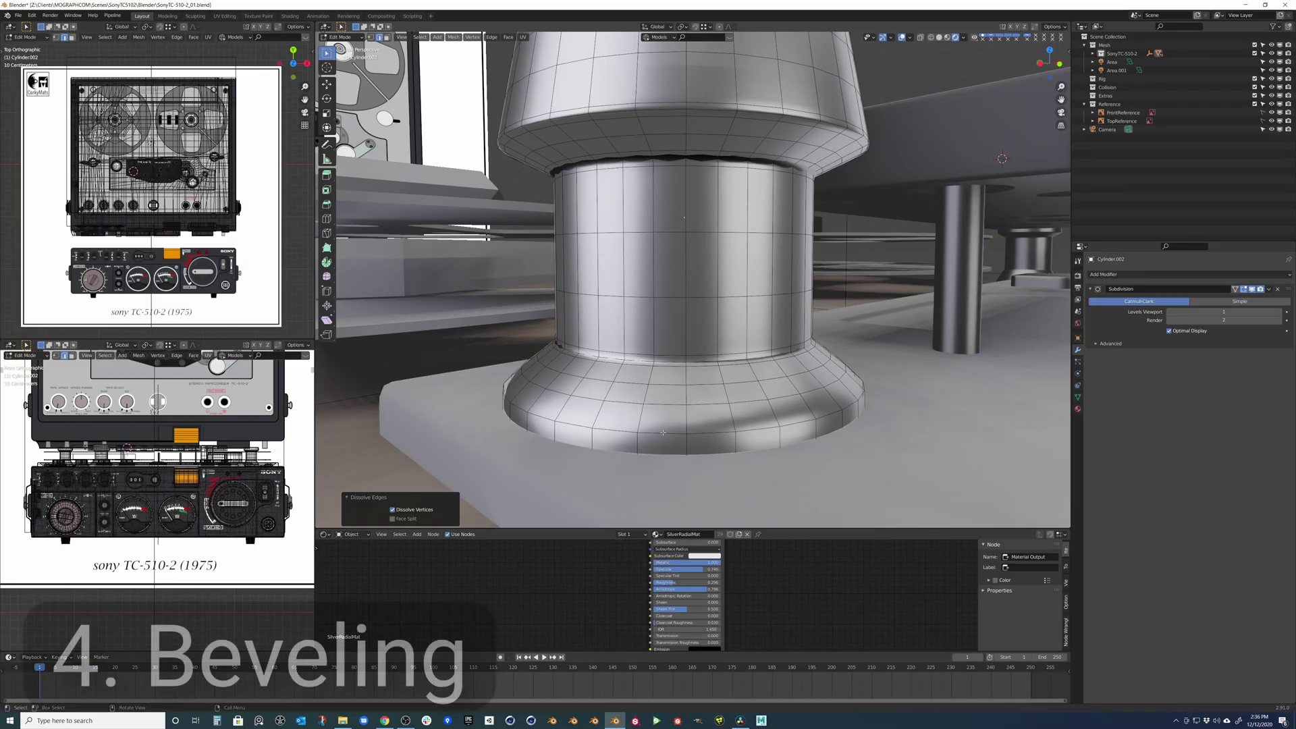
# Finish raising the loop, then bevel the cylinder's bottom edge loop with multiple segments.
pyautogui.click(662, 429)
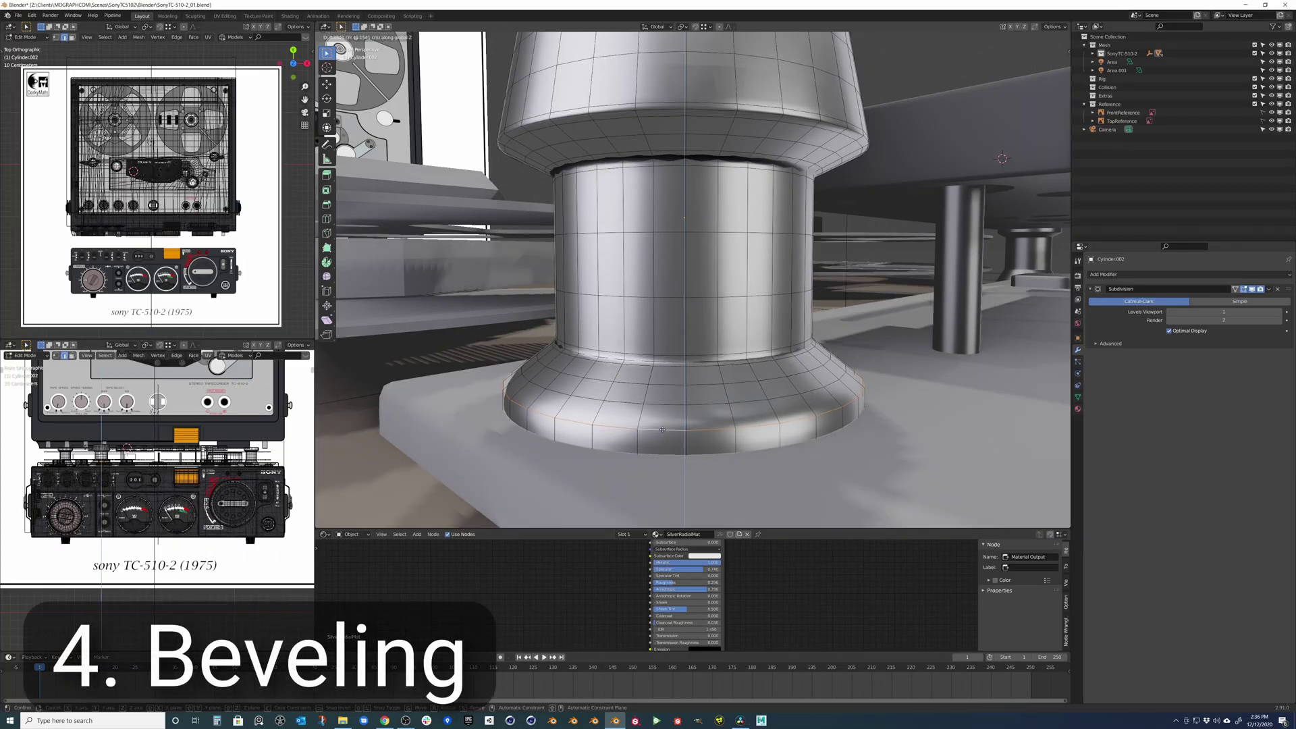
pyautogui.moveTo(659, 428); pyautogui.dragTo(651, 422, button='middle')
pyautogui.hotkey('ctrl', 'b')
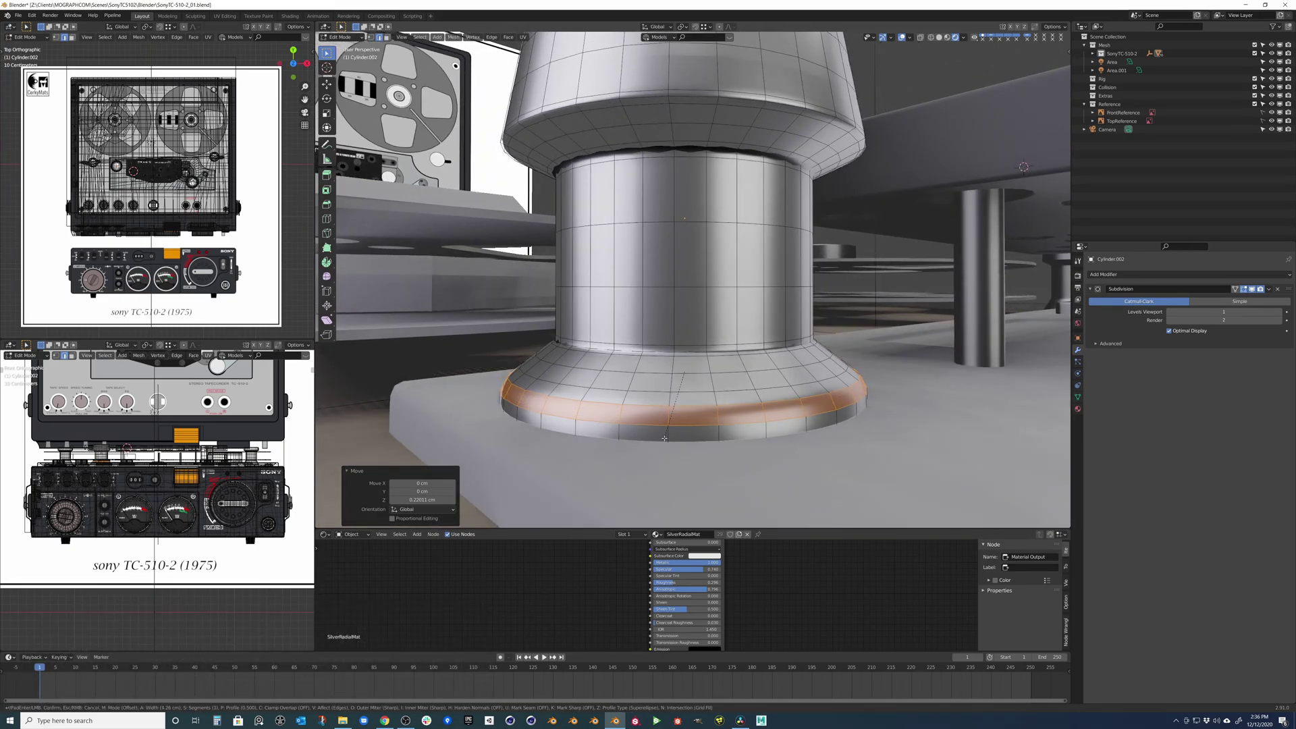
pyautogui.scroll(3, 664, 438)
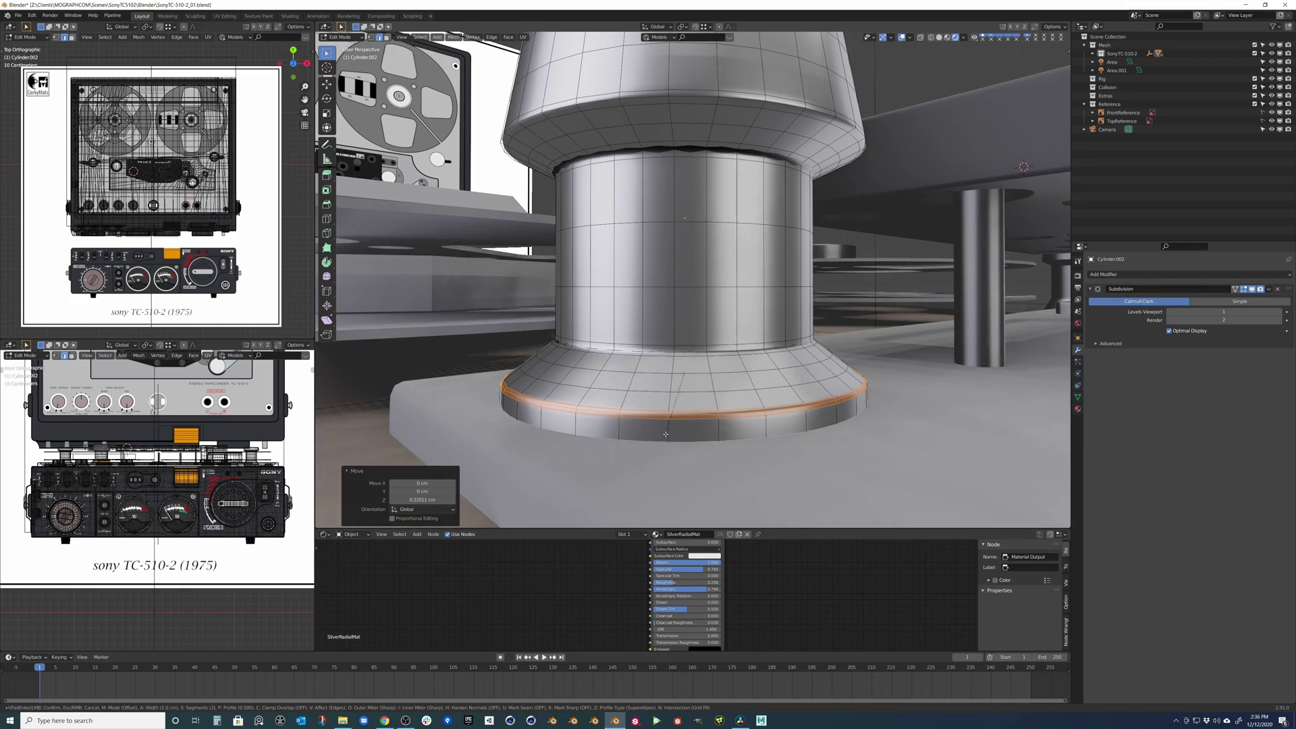
pyautogui.click(667, 431)
pyautogui.press('Tab')
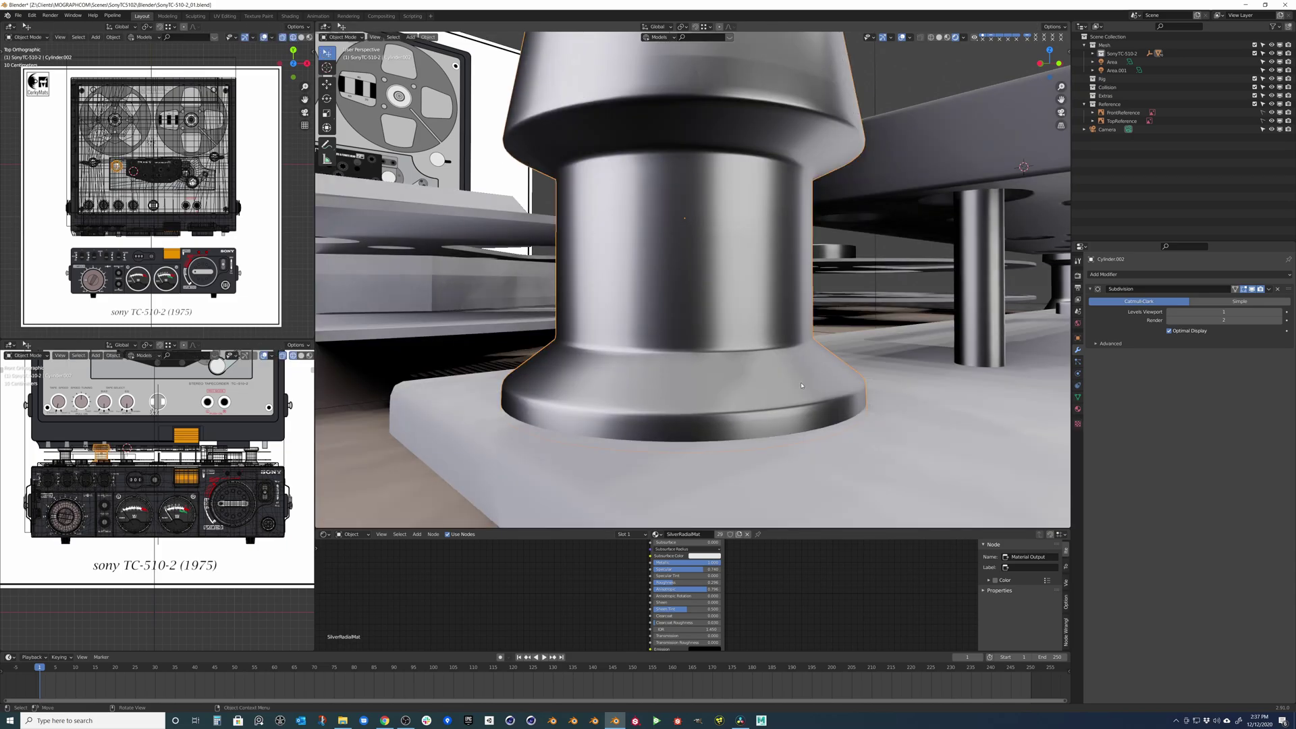
# Subdivide OutsideCase at level 1 and add a level 1 Subdivision Surface modifier to Cylinder.033.
pyautogui.moveTo(676, 421); pyautogui.dragTo(815, 401, button='middle')
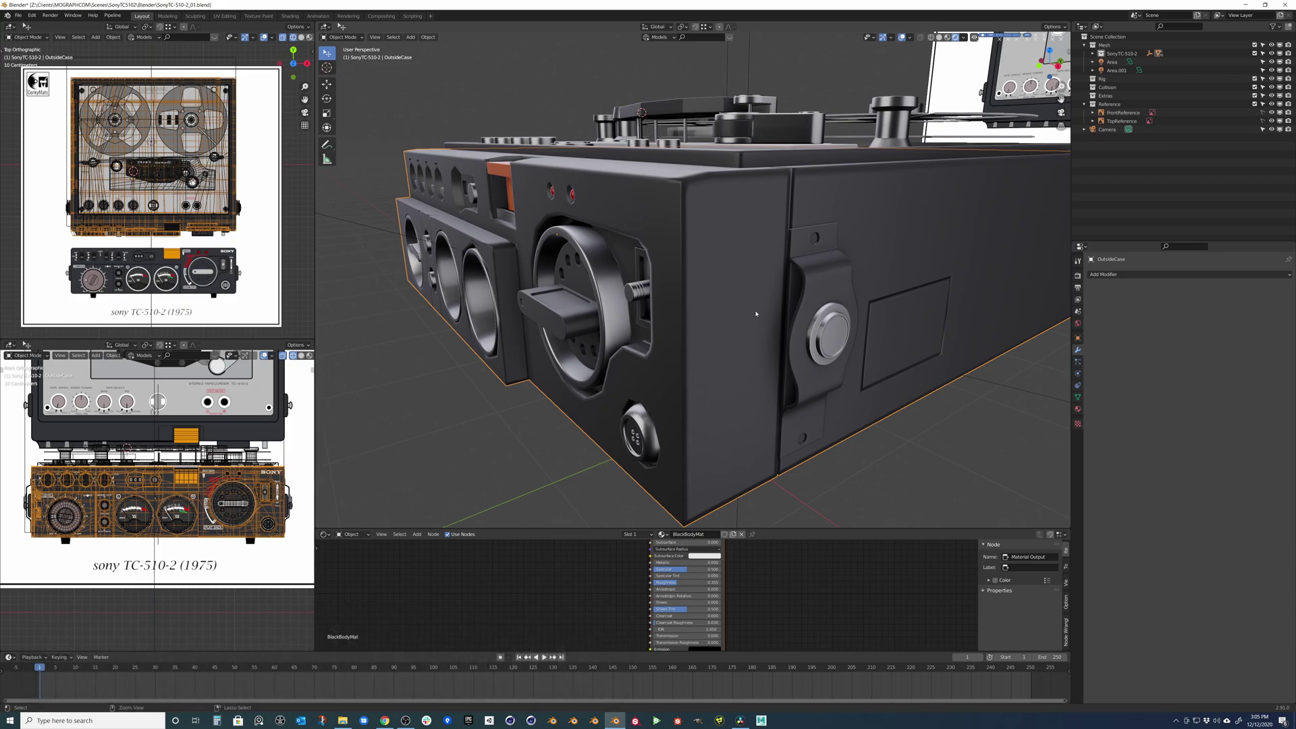
pyautogui.hotkey('ctrl', '1')
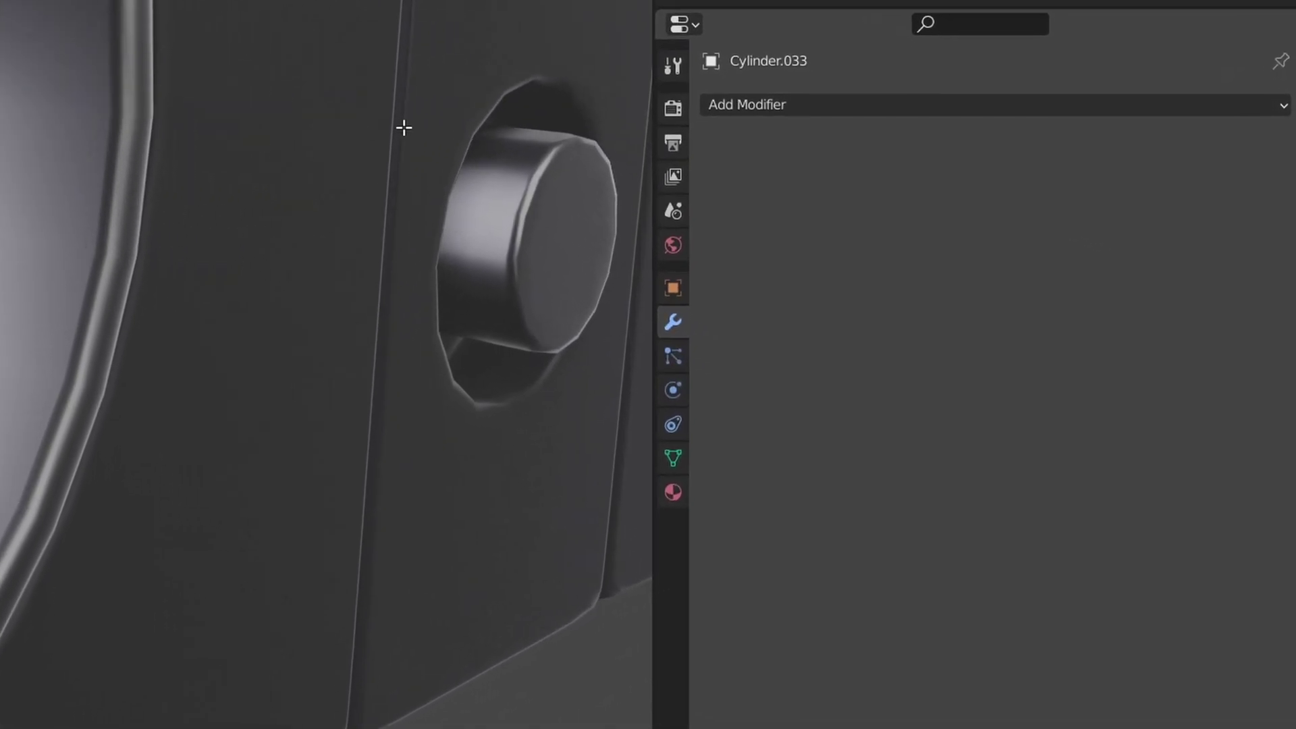
pyautogui.click(1127, 274)
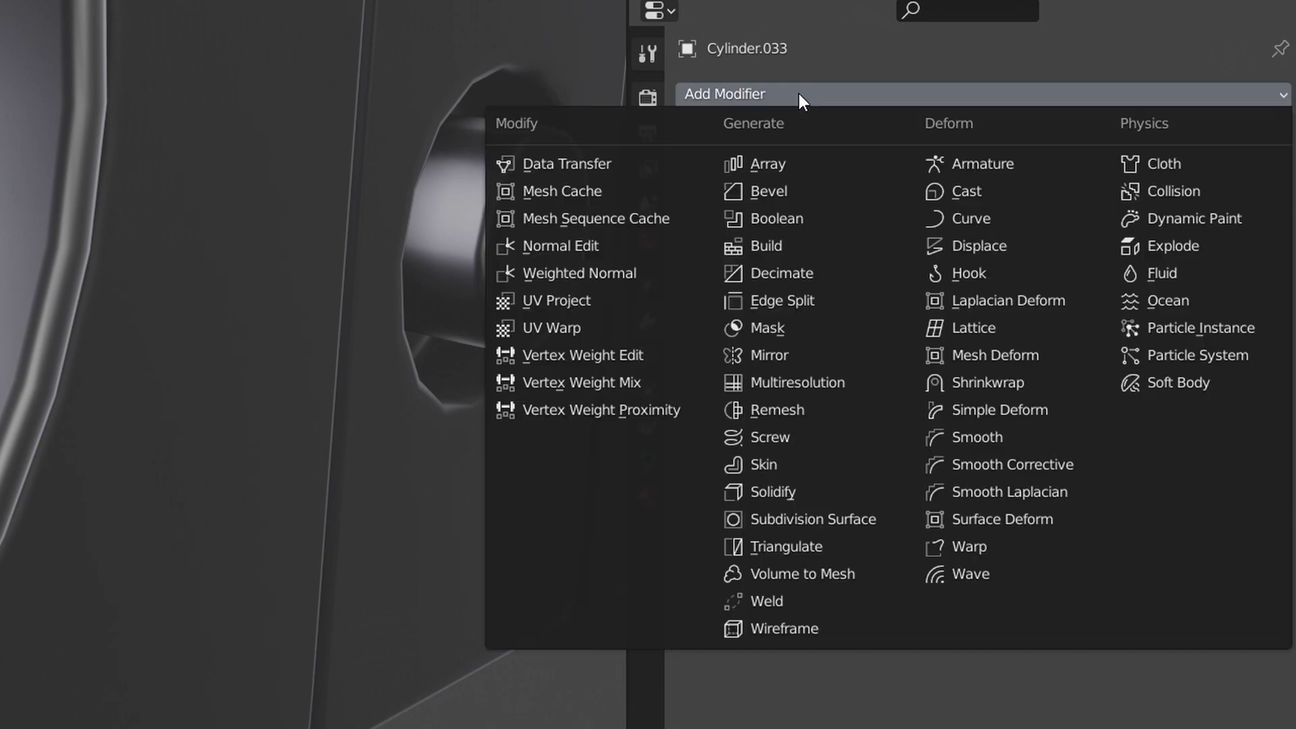
pyautogui.click(801, 516)
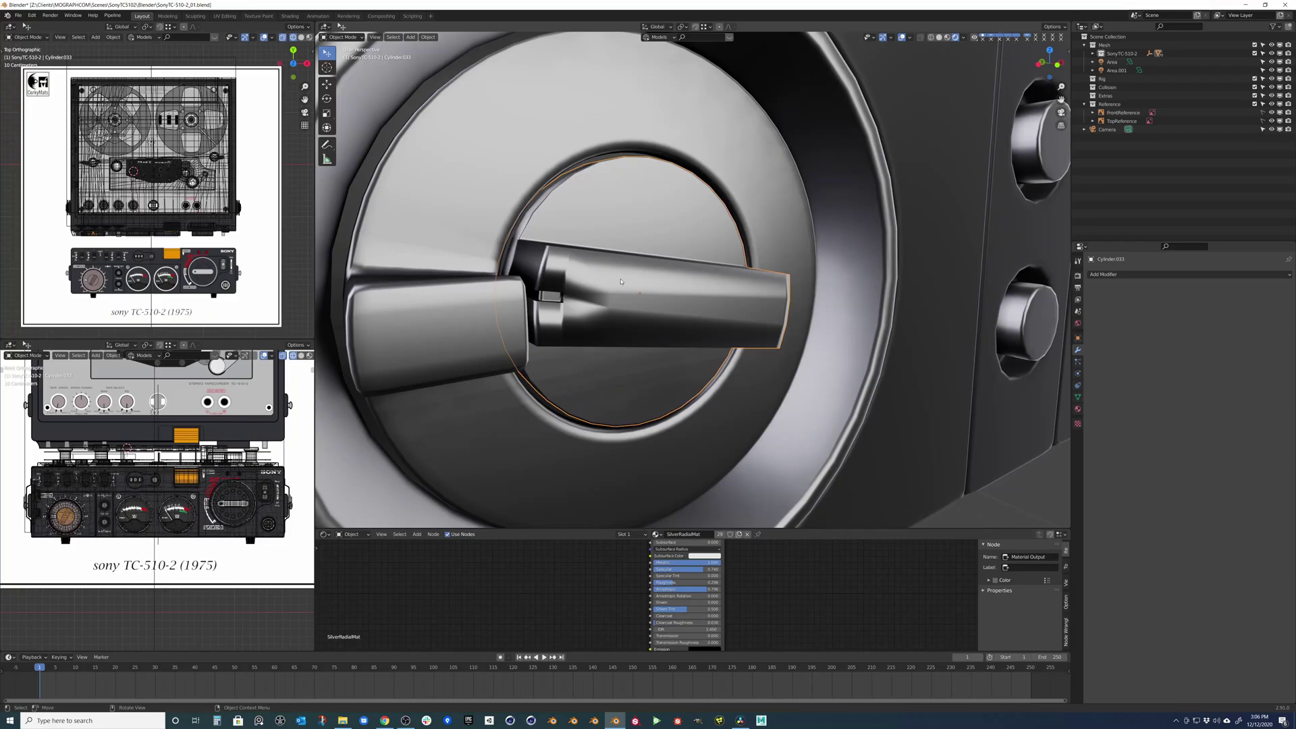
pyautogui.hotkey('ctrl', '1')
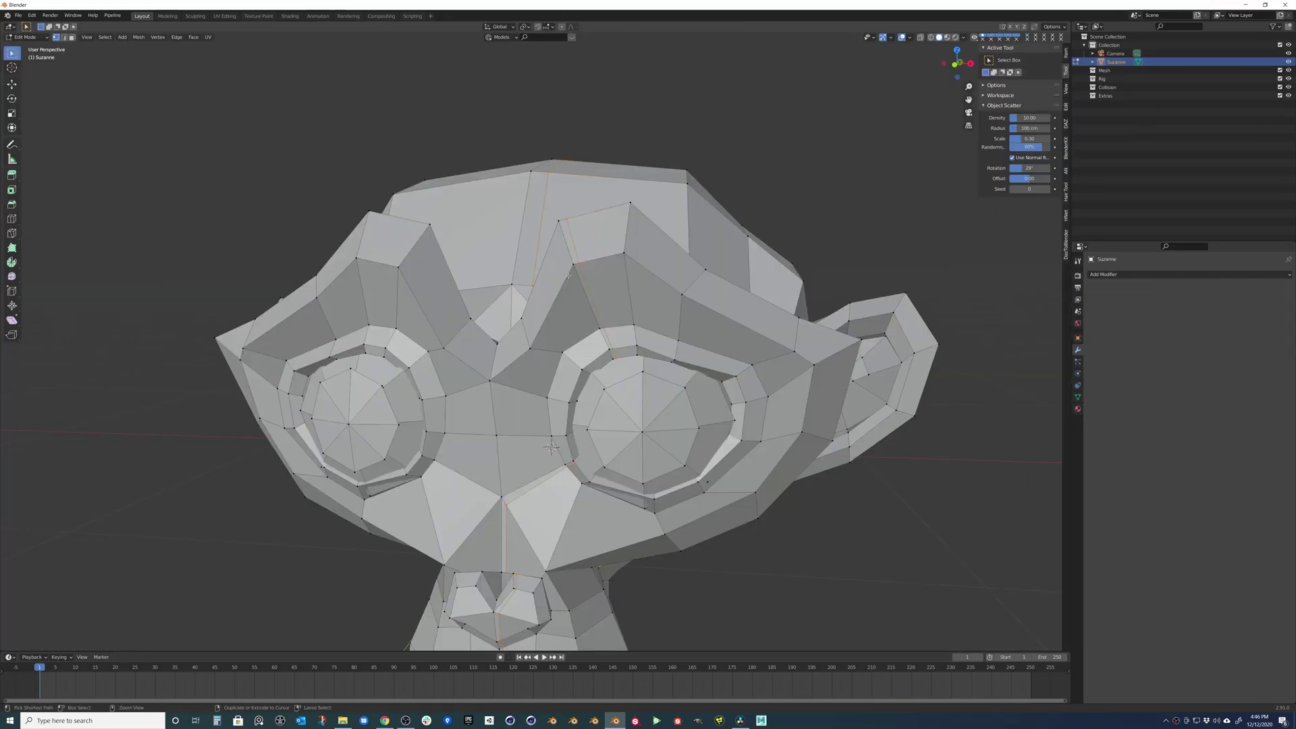
# Loop cut a holding edge across Suzanne's brow and slide it into place.
pyautogui.hotkey('ctrl', 'r')
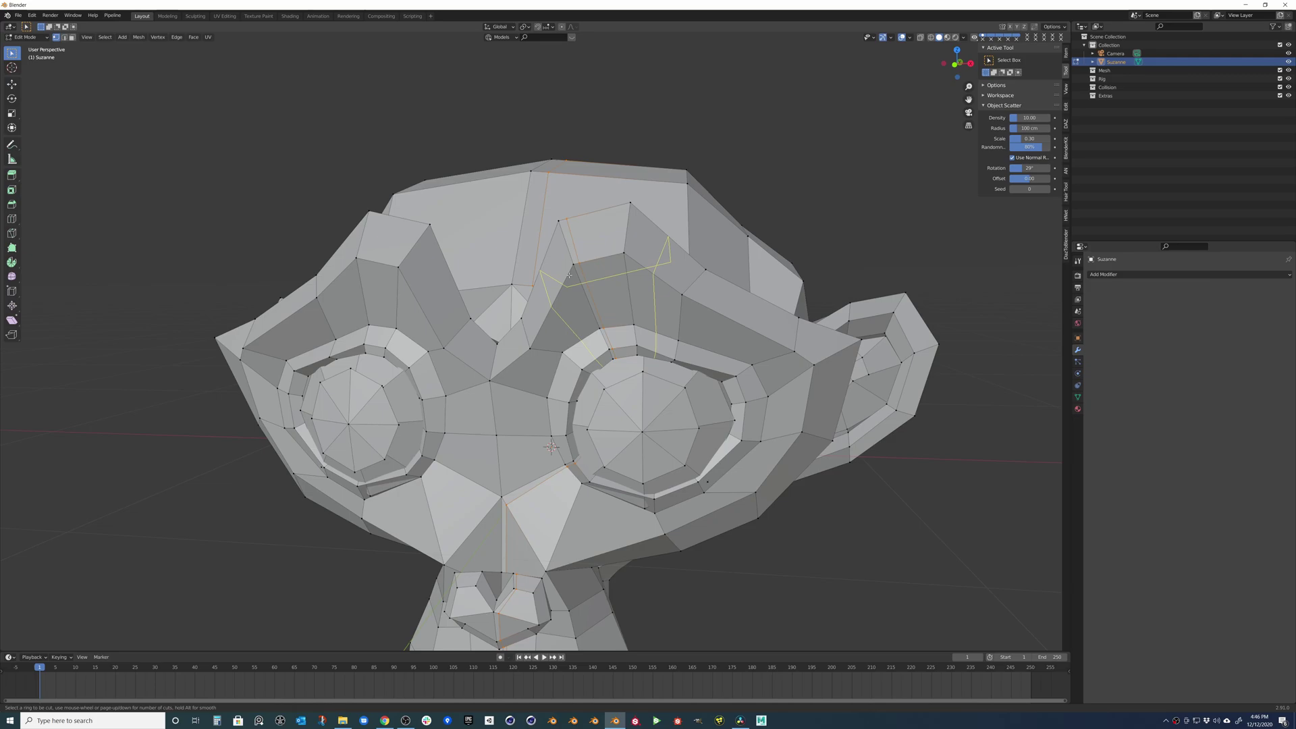
pyautogui.click(569, 274)
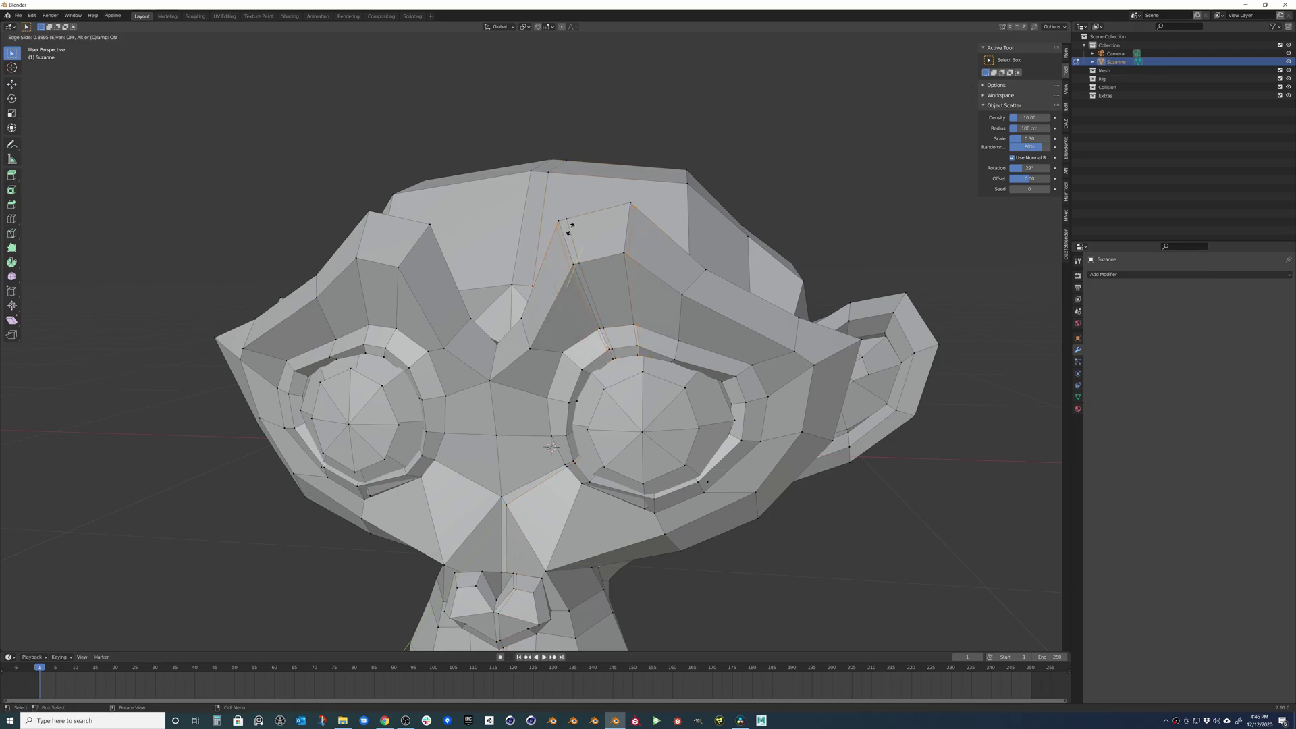
pyautogui.click(569, 227)
# Shade Suzanne smooth and give her a Subdivision modifier at viewport level 2.
pyautogui.press('Tab')
pyautogui.scroll(3, 607, 270)
pyautogui.rightClick(638, 259)
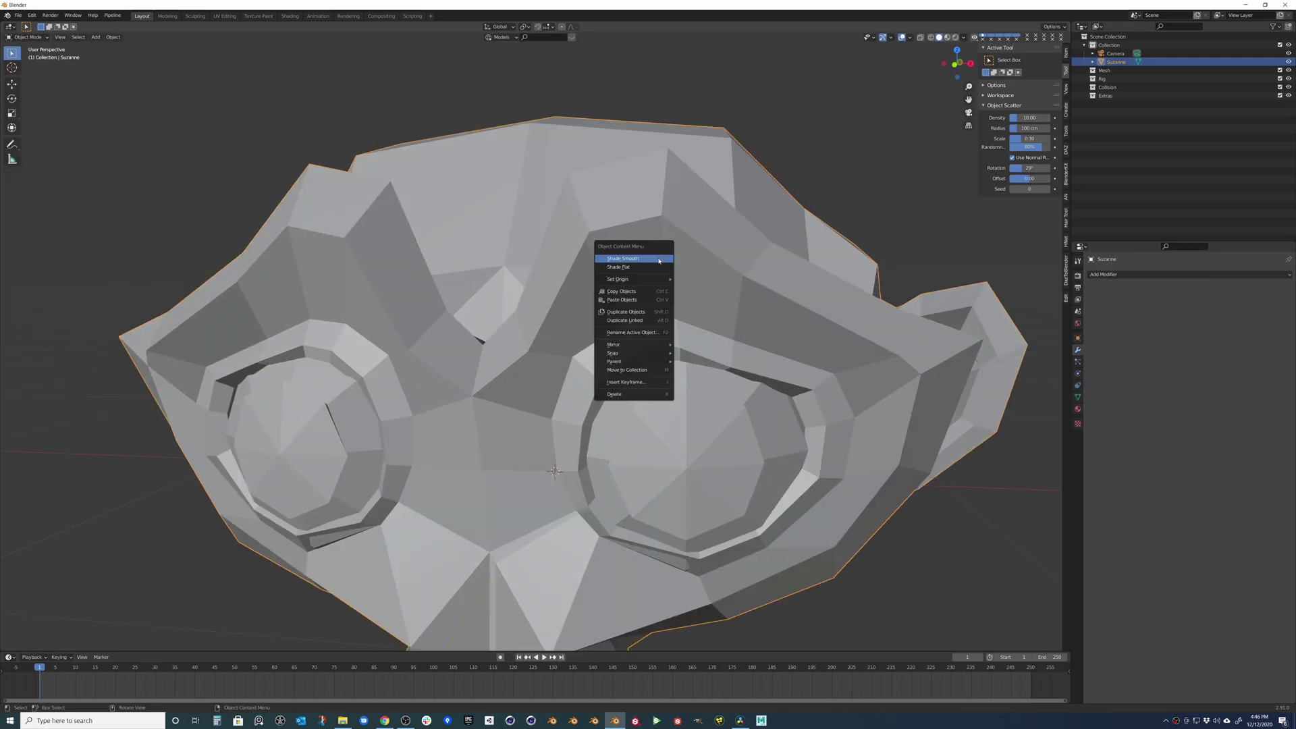
pyautogui.click(658, 259)
pyautogui.hotkey('ctrl', '1')
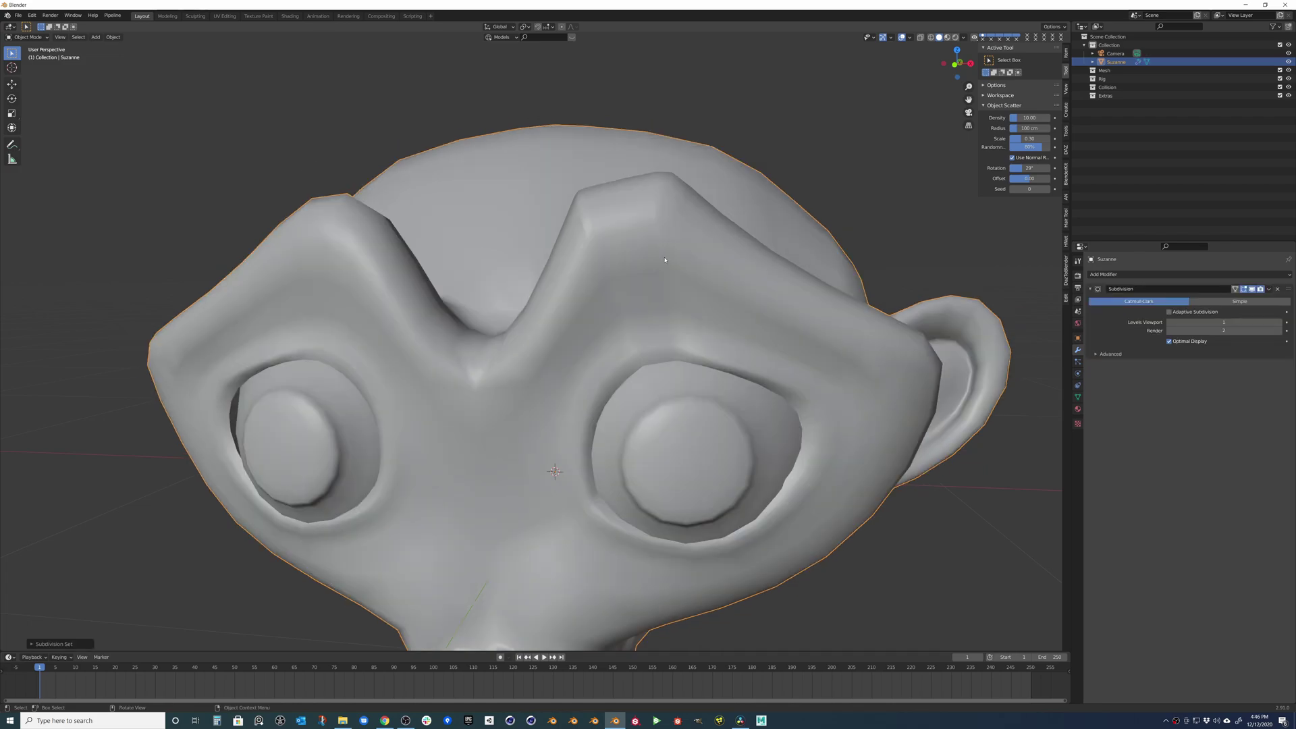
pyautogui.moveTo(659, 260); pyautogui.dragTo(635, 233, button='middle')
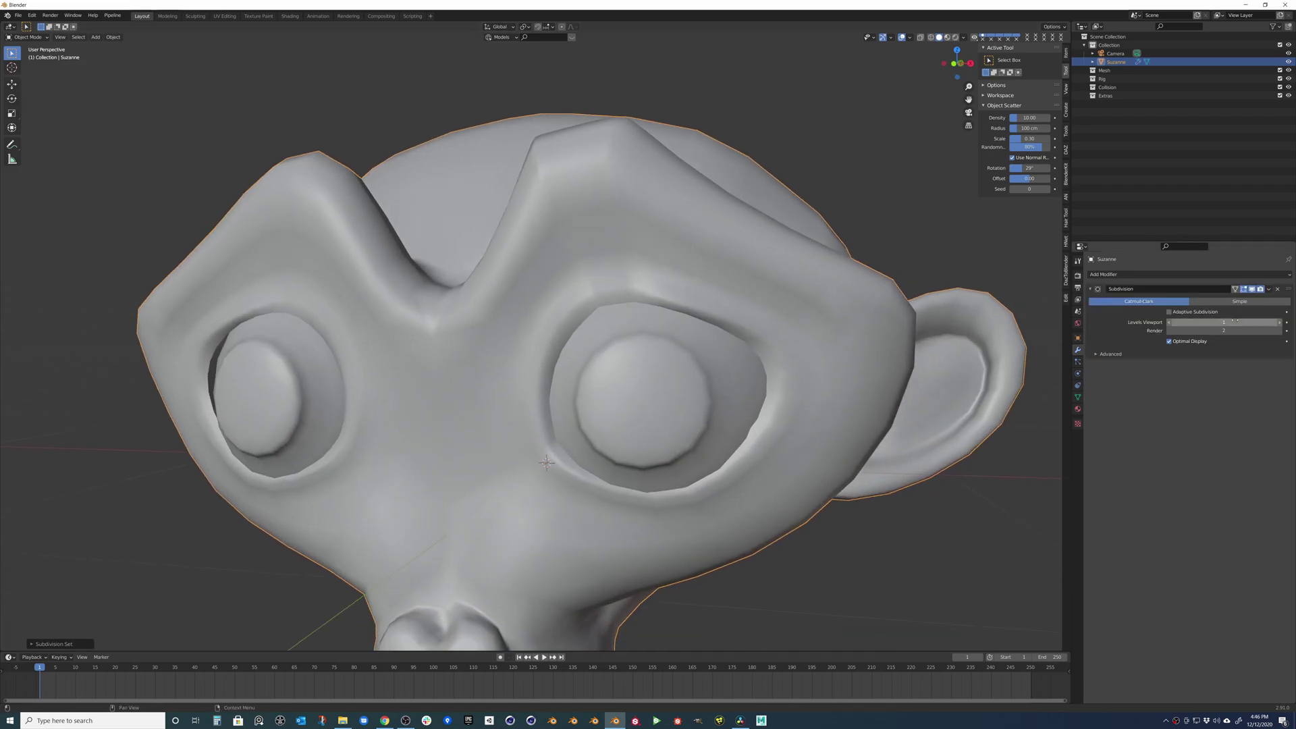
pyautogui.click(1281, 324)
pyautogui.moveTo(563, 368); pyautogui.dragTo(586, 282, button='middle')
# Edge-slide the Cylinder.037 part's loop up to its top rim at factor 1.0.
pyautogui.scroll(2, 586, 282)
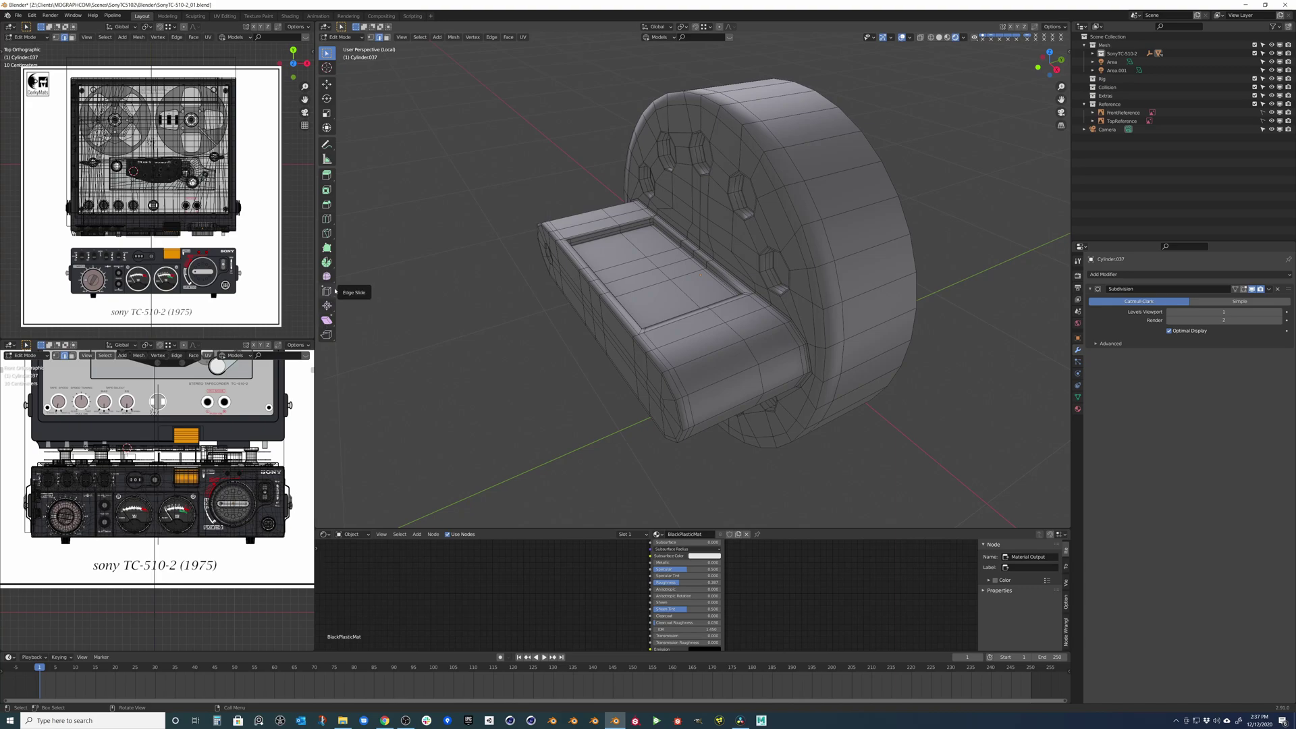
pyautogui.click(333, 291)
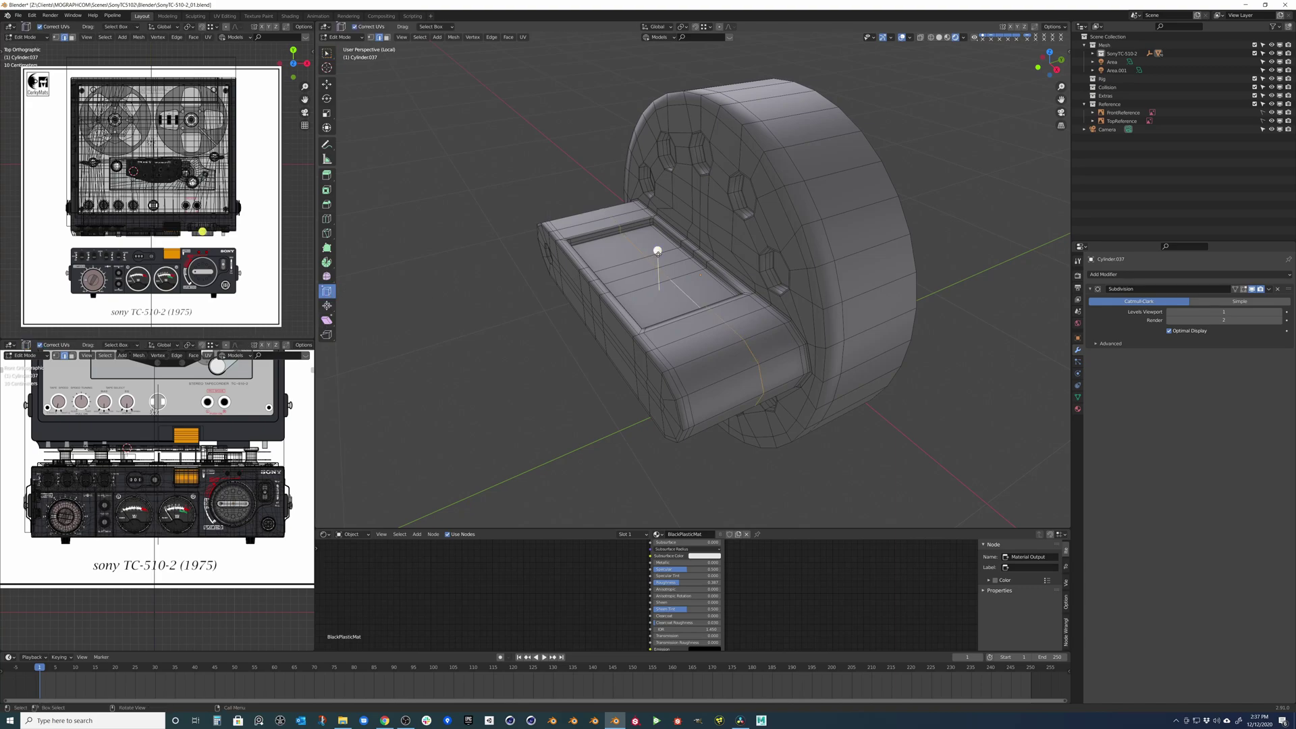
pyautogui.moveTo(658, 251); pyautogui.dragTo(652, 261)
pyautogui.moveTo(732, 177); pyautogui.dragTo(720, 160)
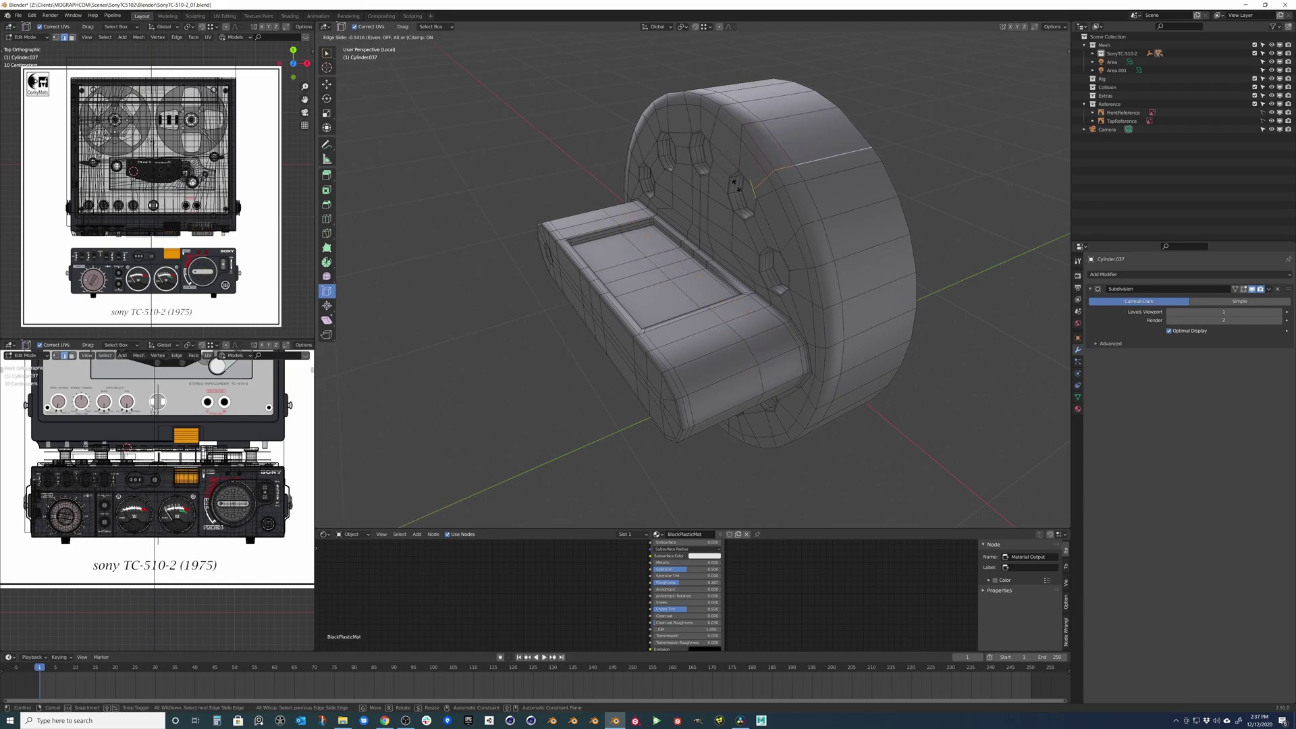